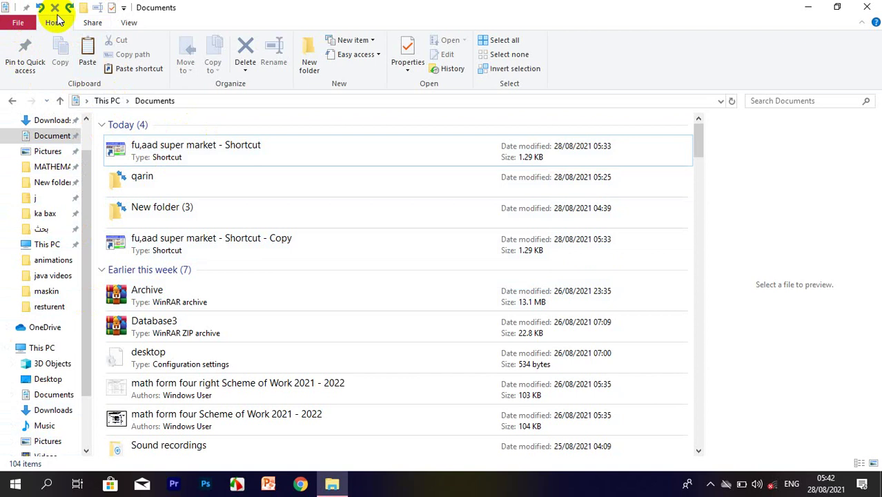
left_click(129, 23)
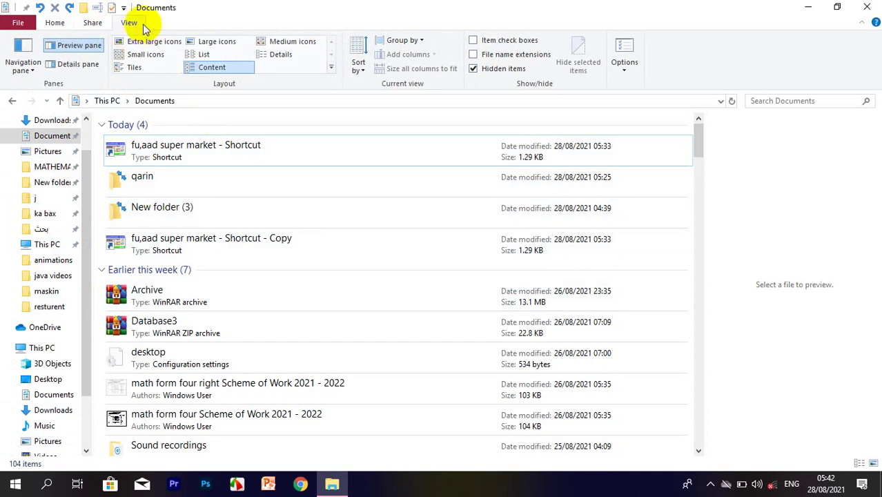
left_click(94, 25)
left_click(61, 26)
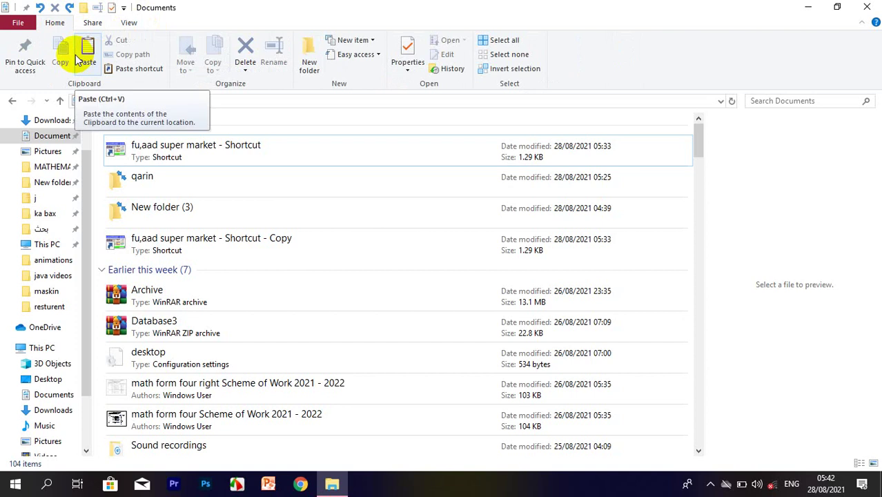
Pin the qarin folder from Documents to Quick access.
left_click(173, 156)
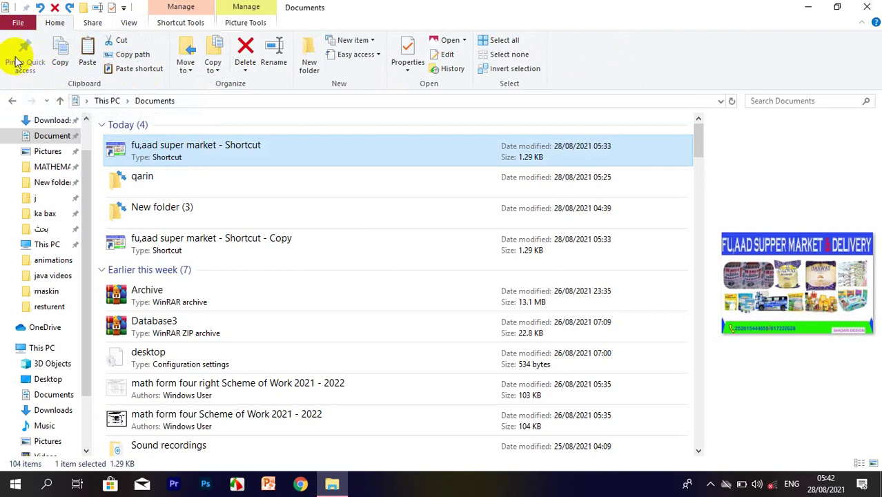
left_click(140, 188)
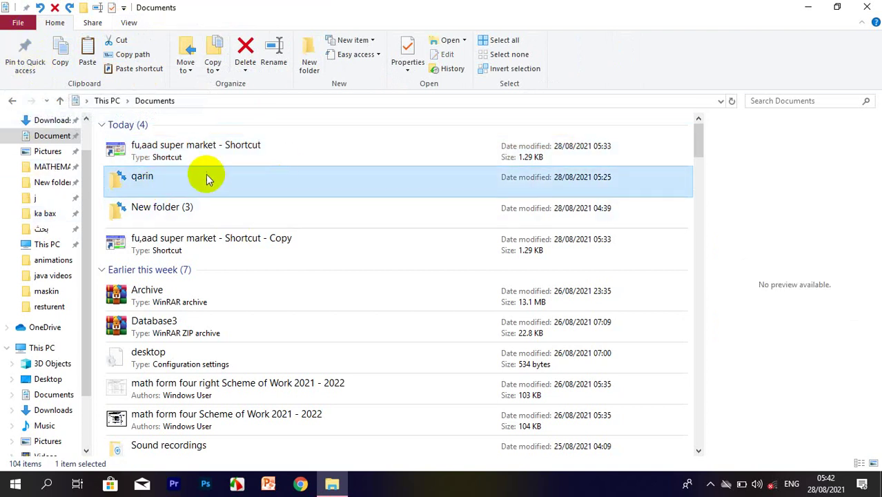
left_click(32, 63)
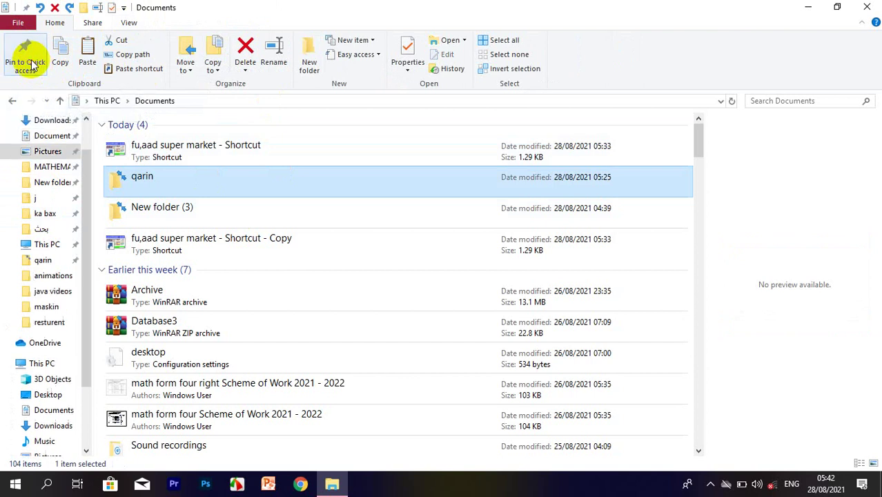
View the commands offered for the pinned qarin folder in Quick access, including Unpin from Quick access.
right_click(45, 266)
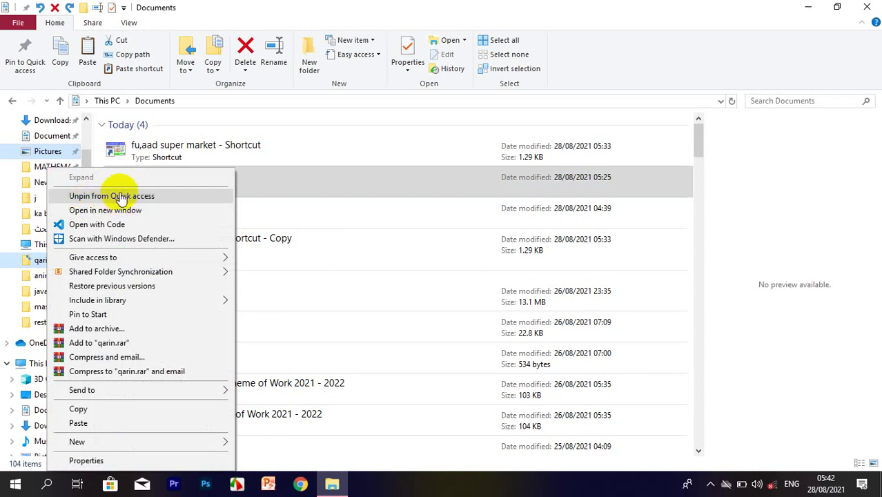
left_click(258, 185)
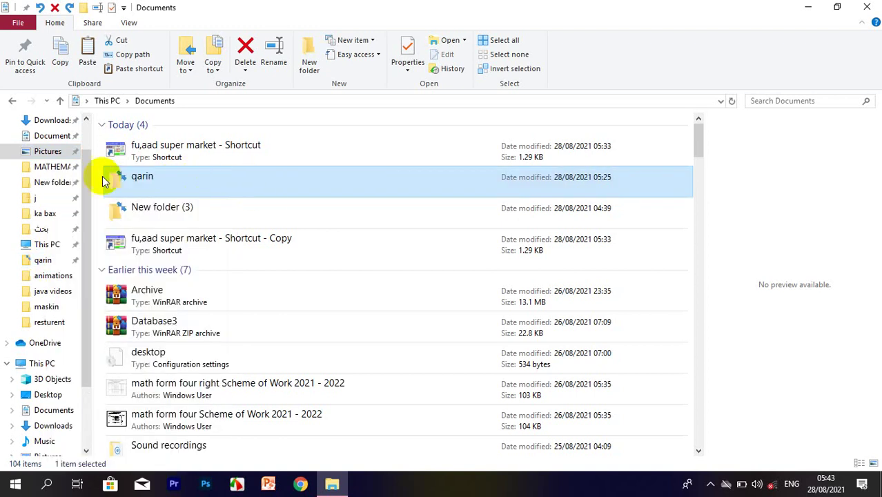
left_click_drag(102, 181, 61, 76)
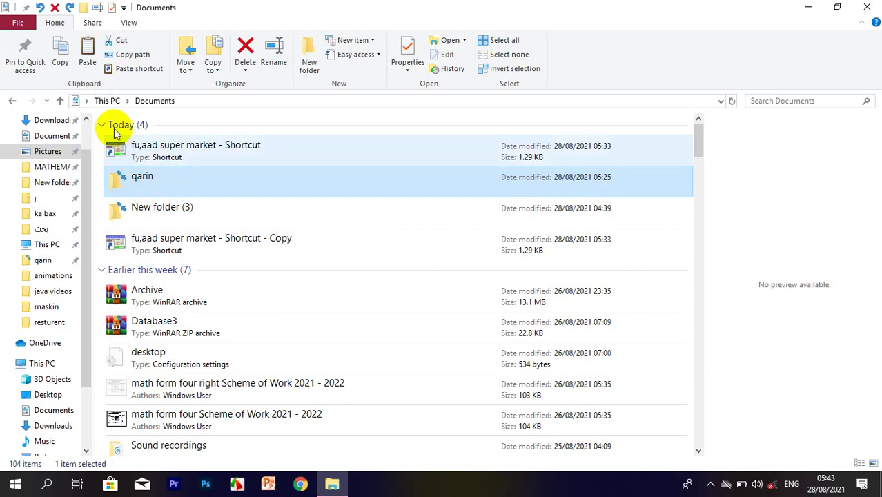
Examine the cut, copy and paste commands offered for the qarin folder alone and together with the fu,aad super market shortcut.
left_click(60, 63)
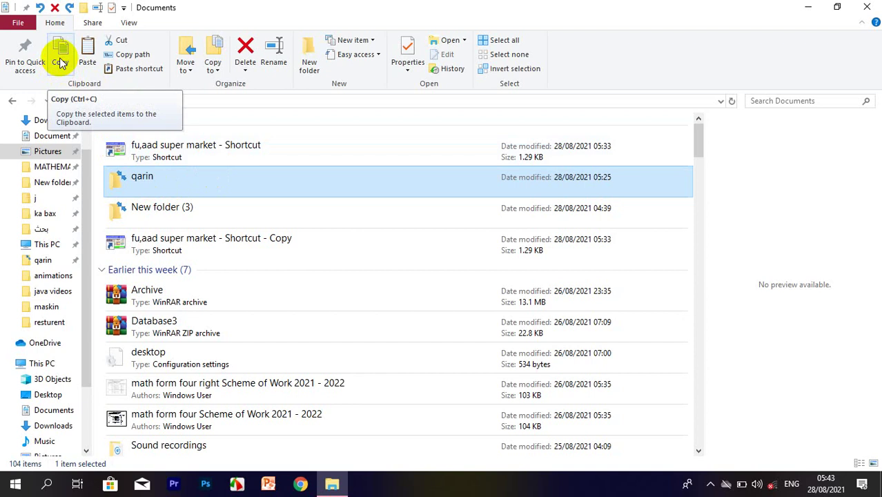
left_click(190, 162, "ctrl")
right_click(197, 185)
key("Escape")
right_click(182, 185)
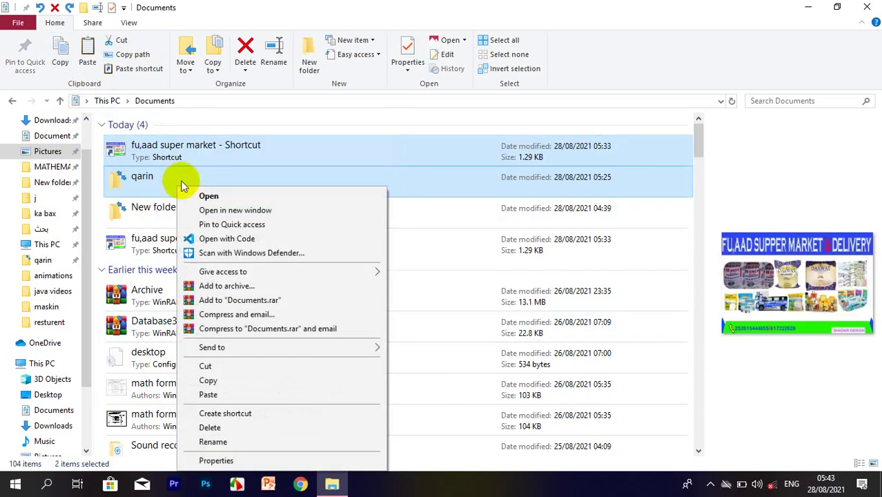
left_click(178, 158)
left_click(182, 178)
right_click(183, 178)
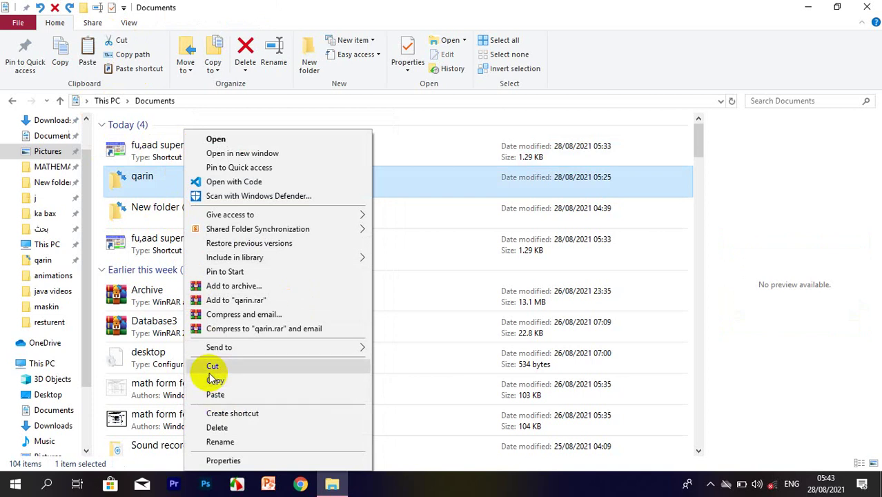
Paste the clipboard item as a shortcut in Documents, and undo the two most recent undoable file operations.
left_click(131, 67)
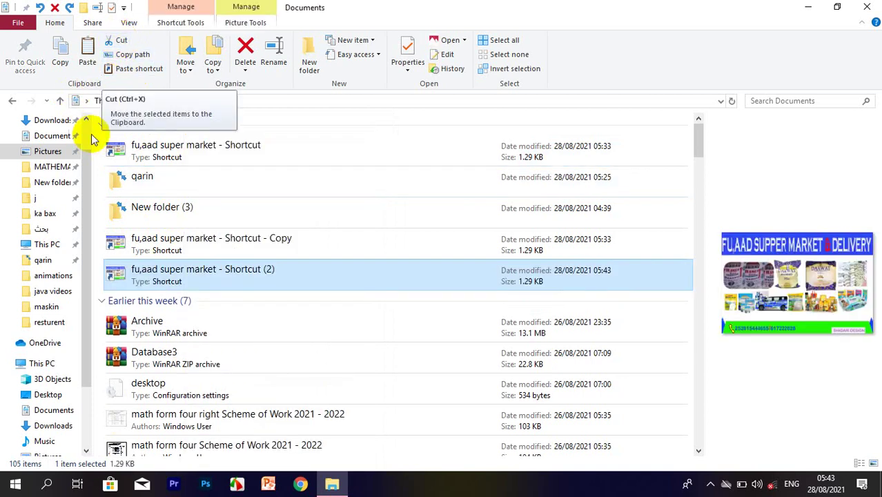
left_click(41, 8)
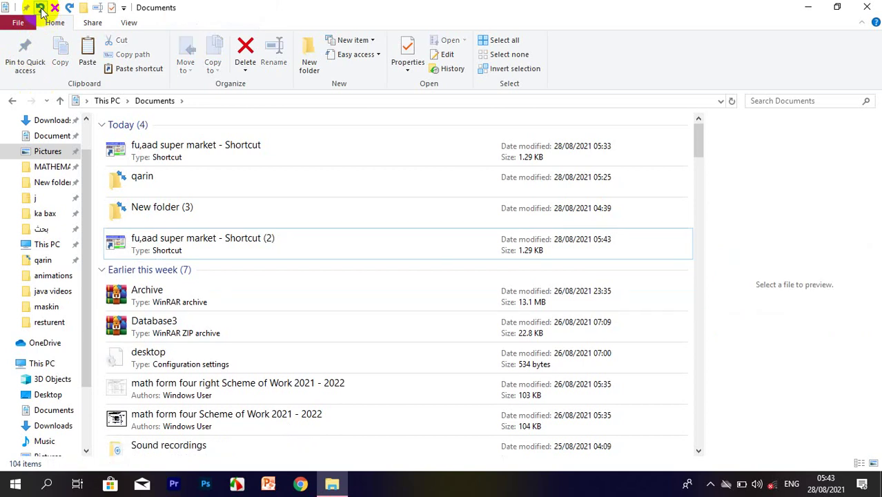
left_click(41, 8)
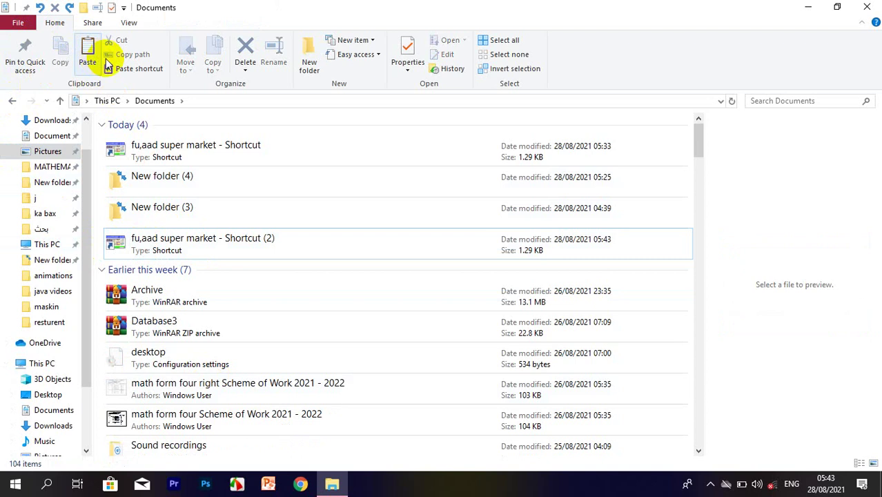
View New folder (3)'s location path in its properties and the list of recent addresses in the address bar.
left_click(148, 201)
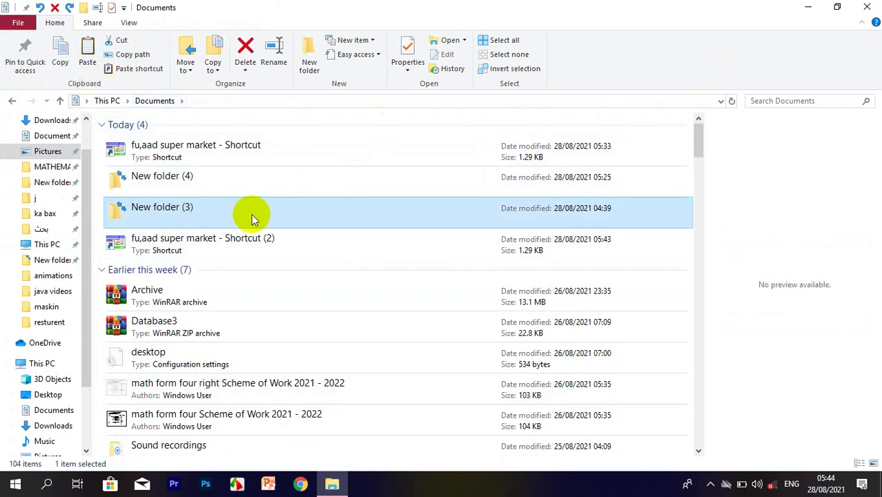
right_click(160, 216)
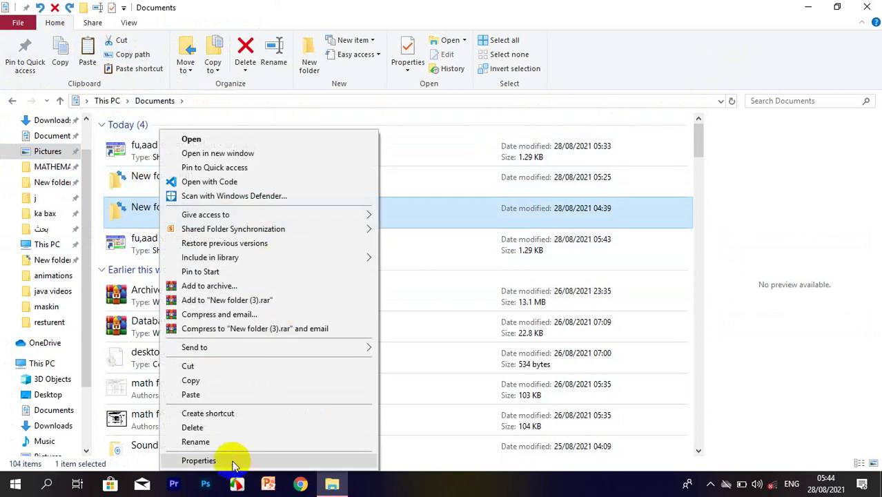
left_click(200, 460)
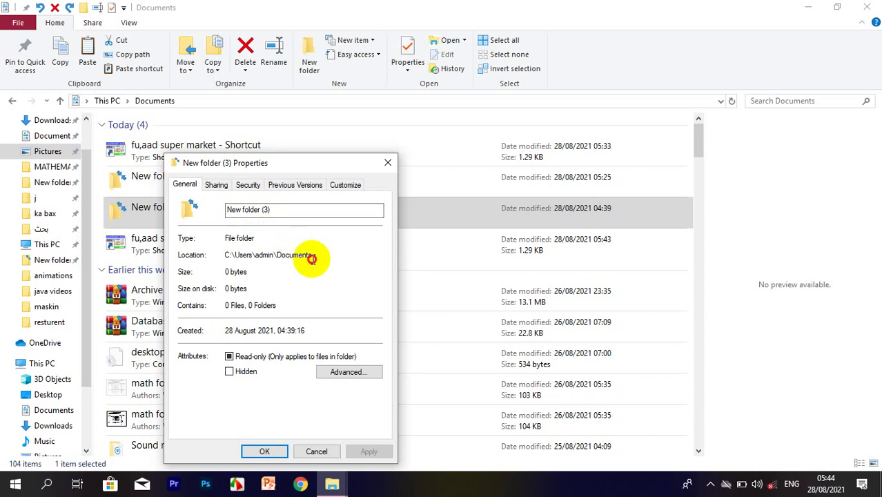
left_click_drag(312, 257, 270, 250)
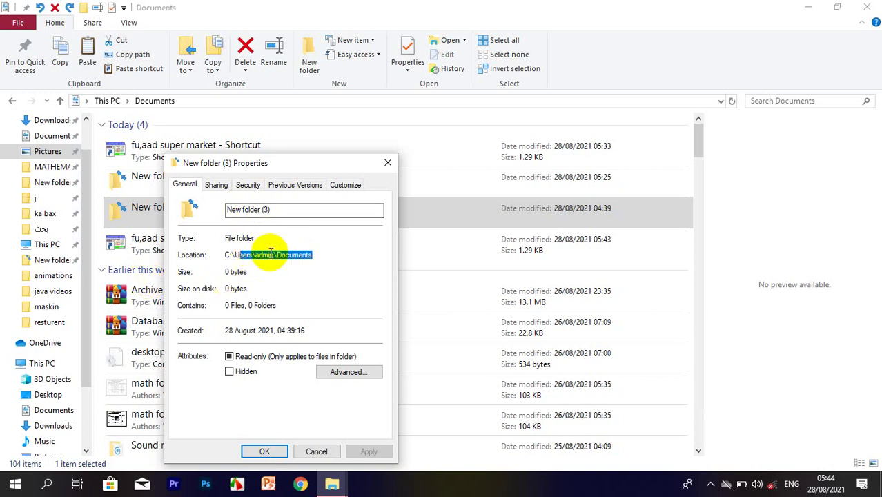
key("Escape")
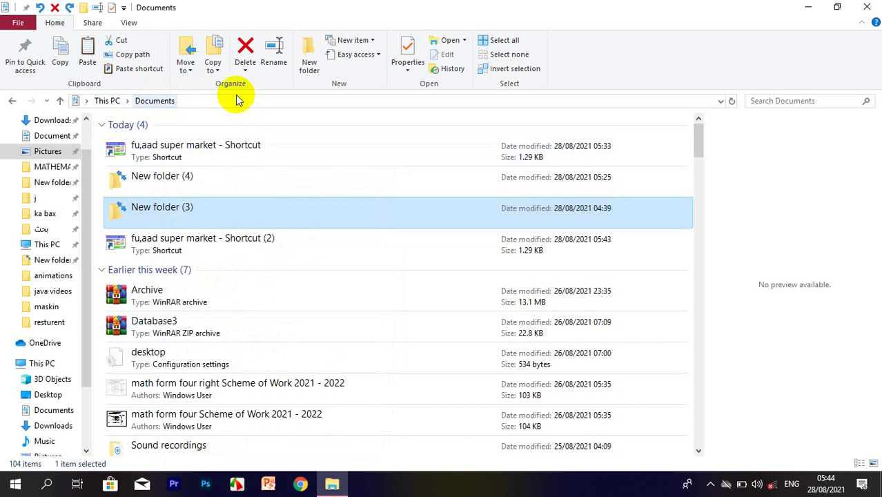
left_click(717, 102)
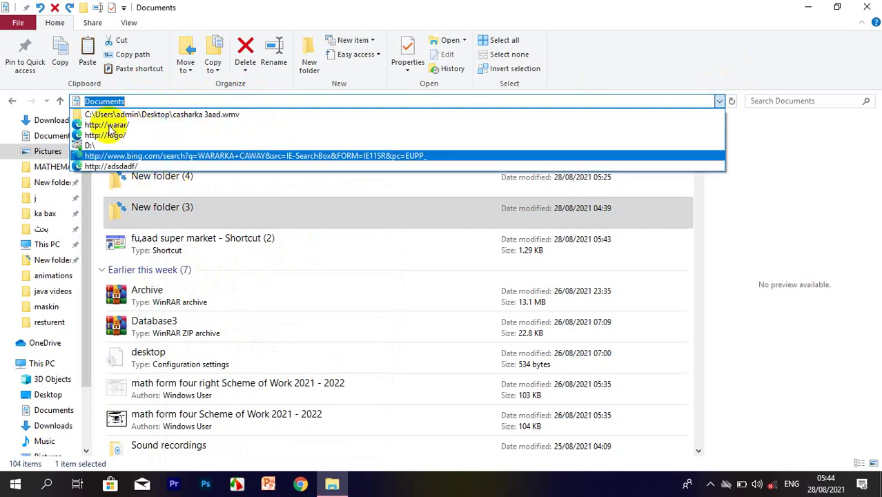
left_click(235, 192)
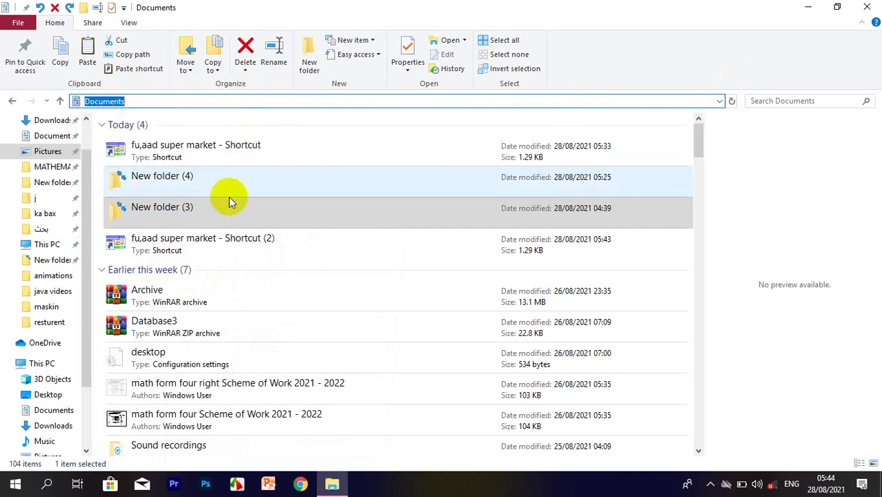
Paste two more shortcuts of the clipboard item into Documents, undoing one earlier file operation in between.
left_click(132, 72)
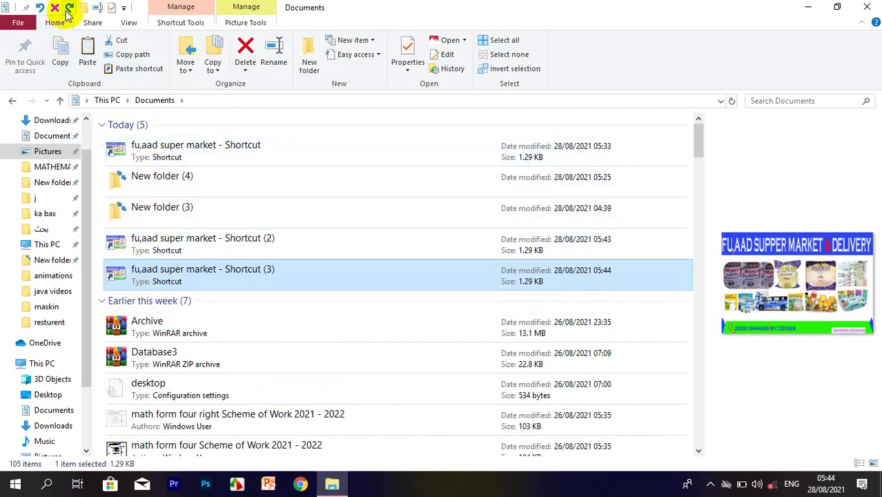
left_click(40, 8)
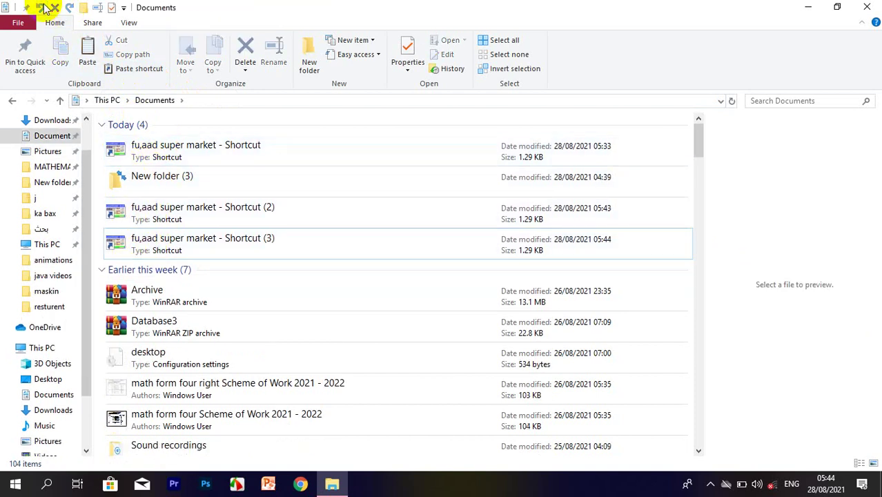
left_click(131, 68)
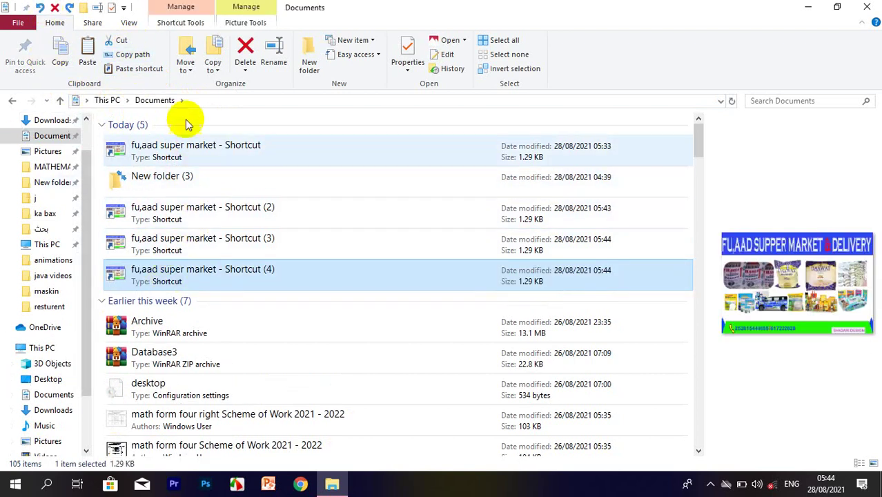
Move fu,aad super market - Shortcut (4) to the maskin folder, check that folder's contents and return to Documents.
left_click(189, 54)
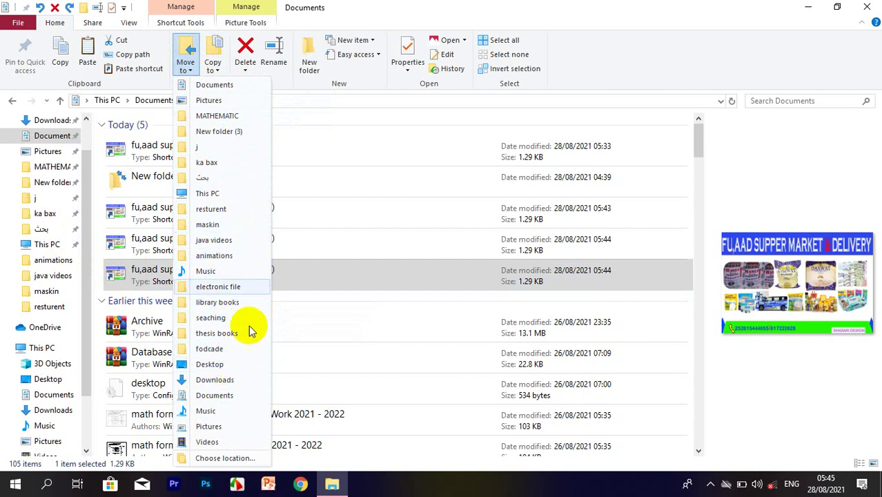
left_click(207, 256)
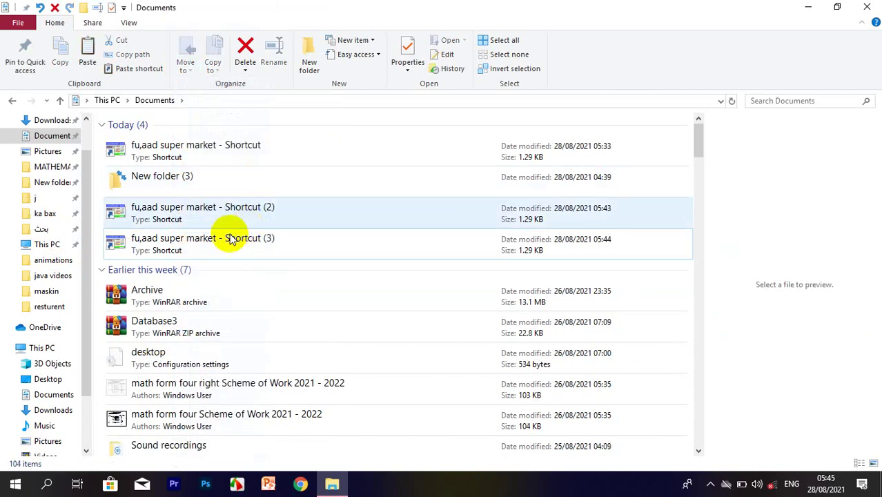
left_click(44, 290)
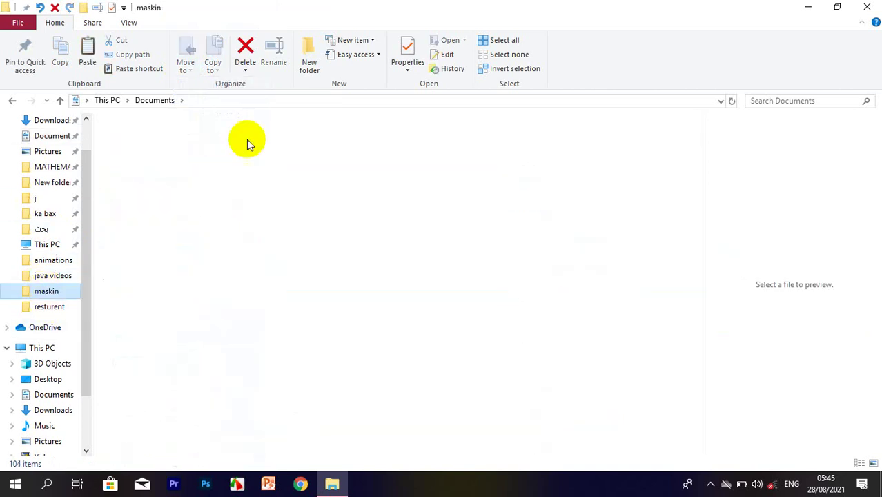
scroll(304, 288, "down", 3)
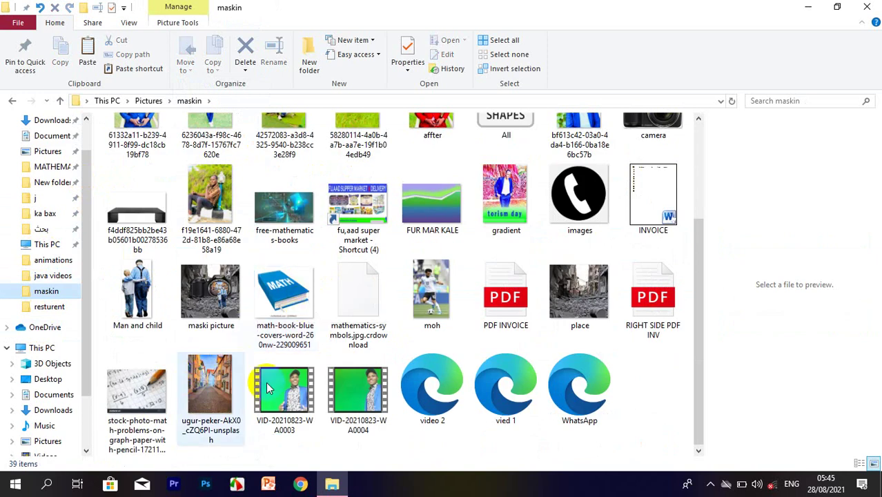
scroll(452, 362, "up", 3)
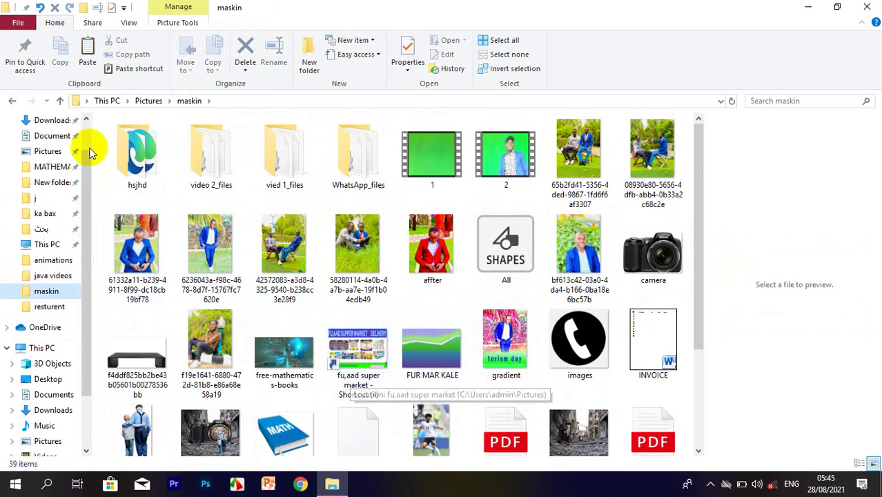
left_click(13, 101)
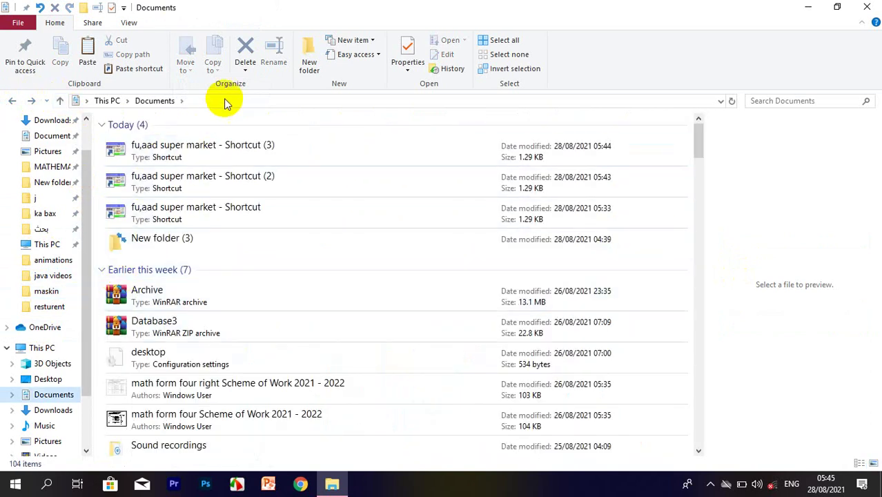
View the Copy to destinations offered for fu,aad super market - Shortcut (3).
left_click(200, 145)
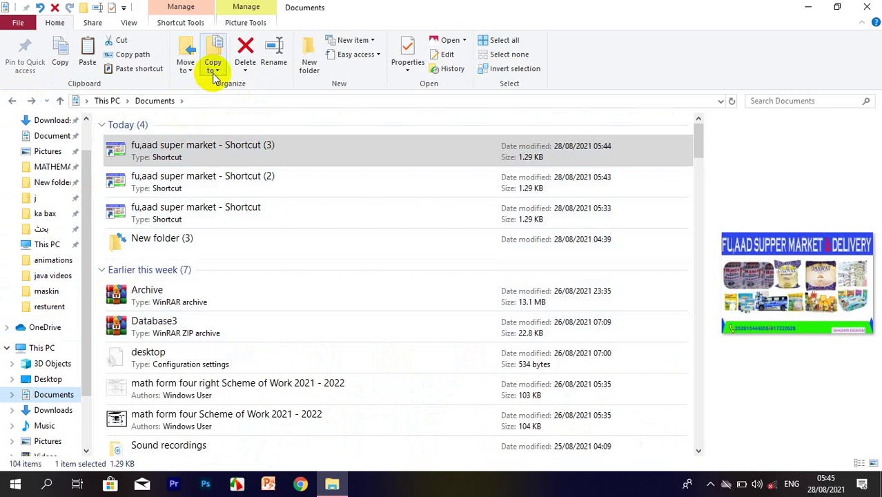
left_click(214, 76)
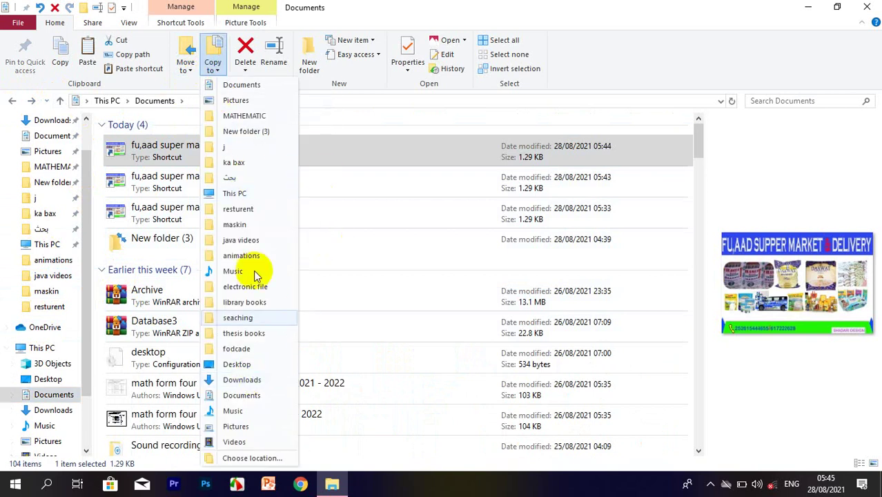
left_click(343, 236)
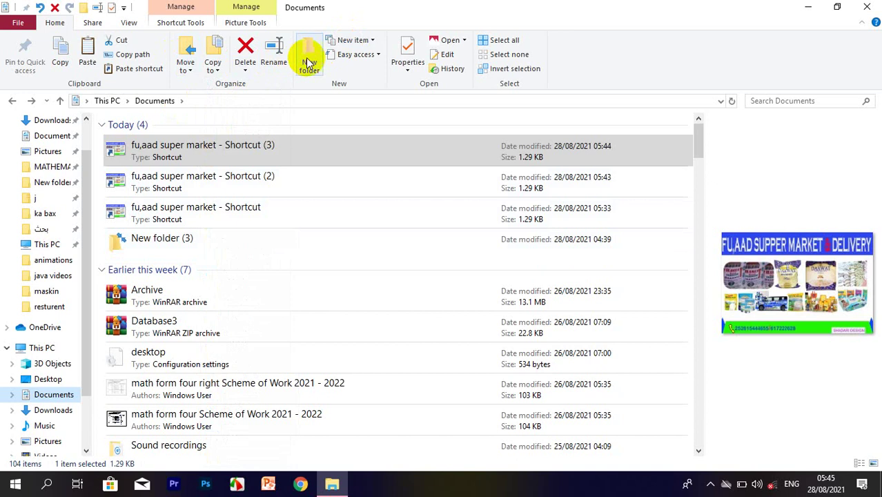
Look over the new item types offered in Documents and create a new WinRAR archive on the desktop, keeping its default name.
left_click(372, 41)
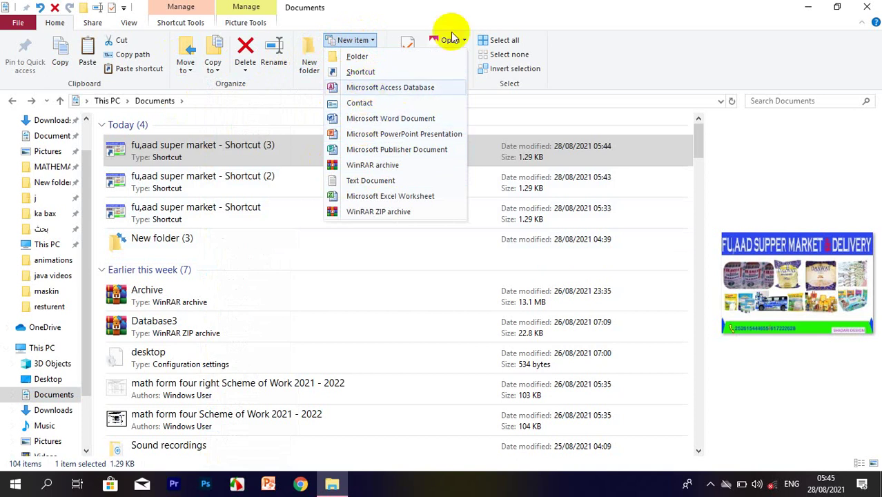
left_click(808, 8)
right_click(710, 111)
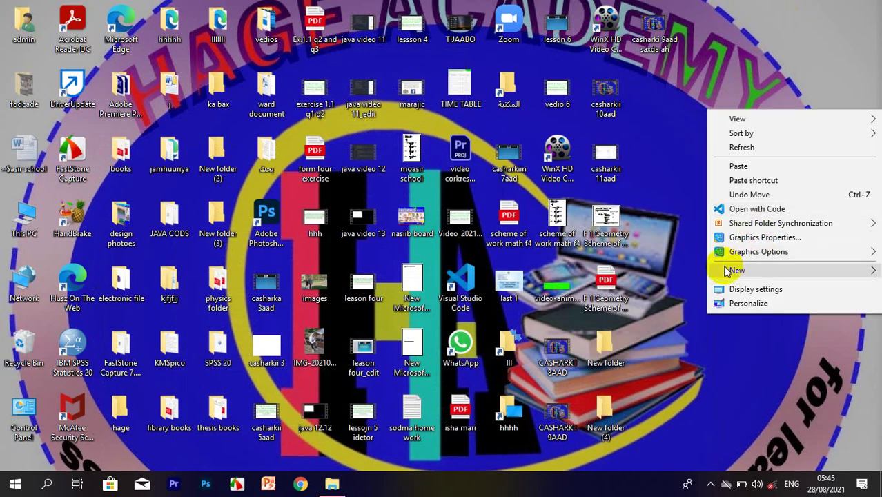
mouse_move(726, 271)
left_click(588, 377)
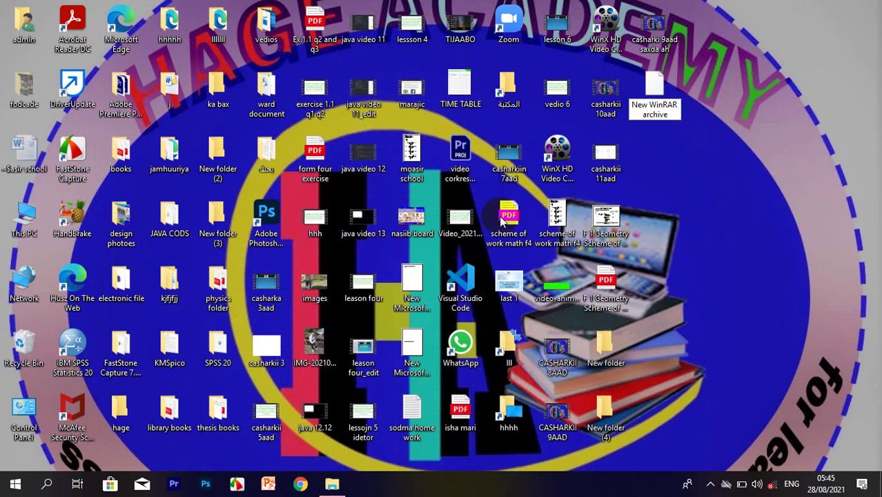
left_click(695, 122)
View the item types that can be created on the desktop and return to the Documents window.
right_click(706, 168)
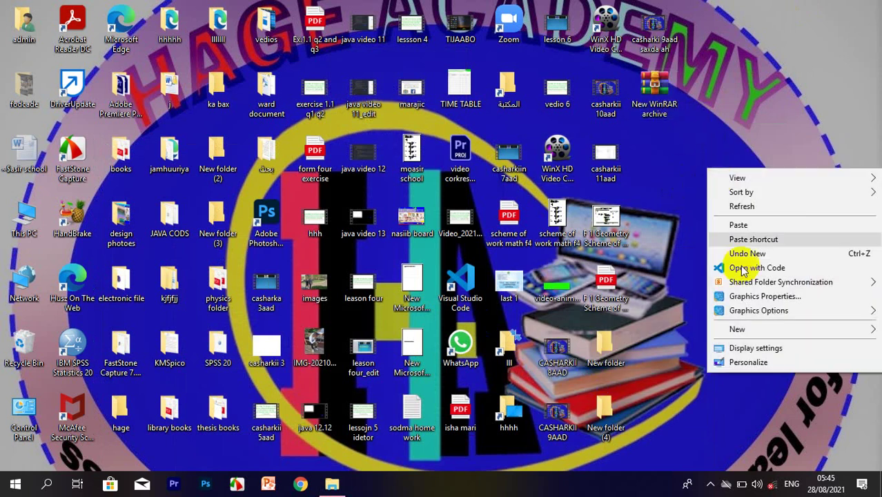
mouse_move(739, 329)
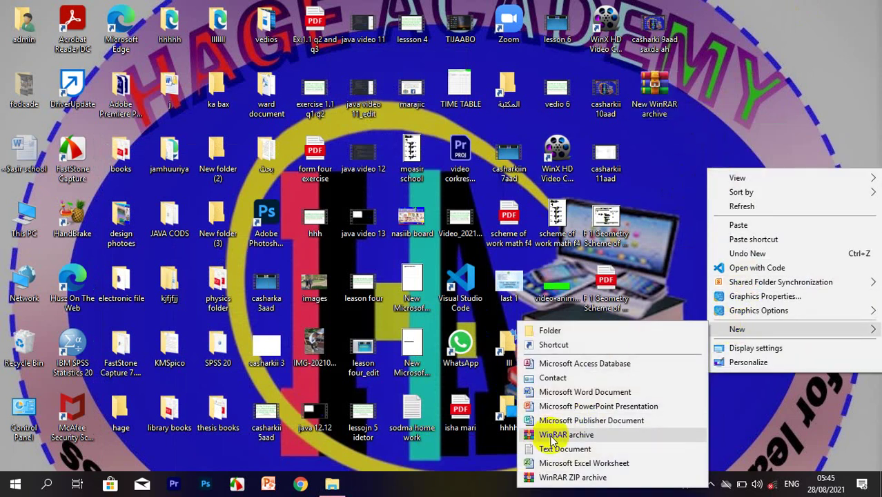
left_click(693, 154)
left_click(332, 483)
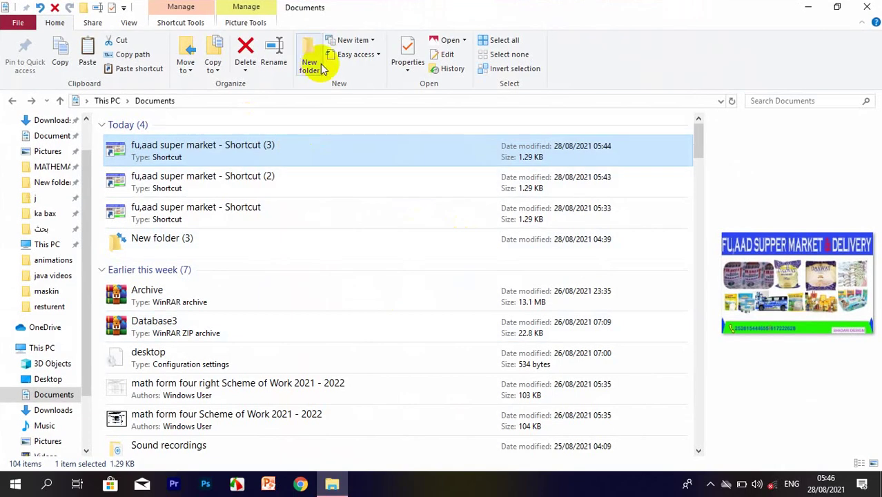
Examine the drive letter and folder options for mapping a network drive and cancel the mapping.
left_click(378, 55)
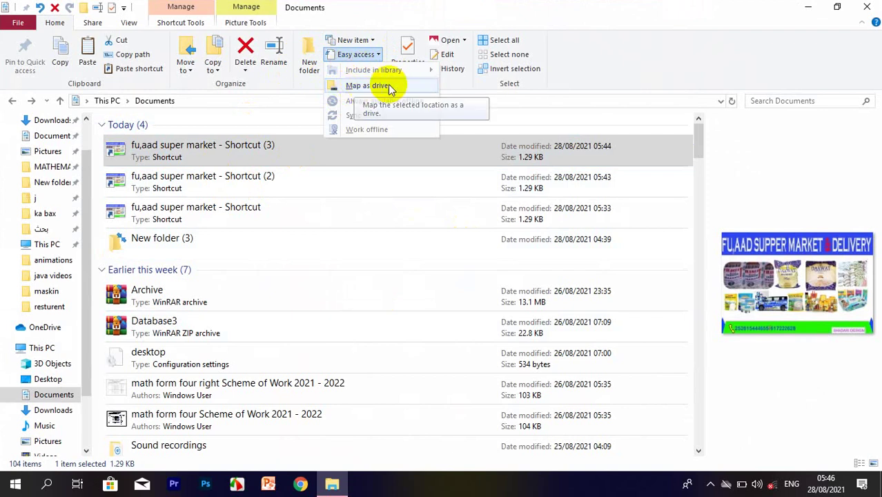
left_click(358, 85)
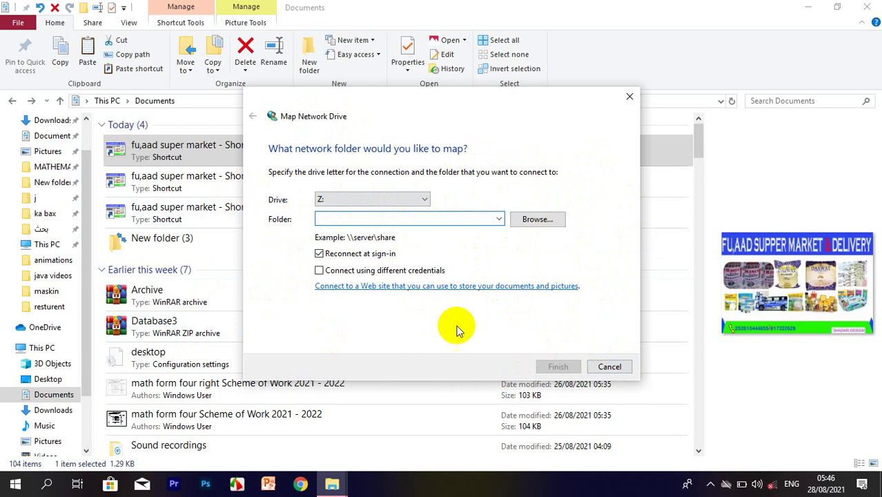
left_click(609, 366)
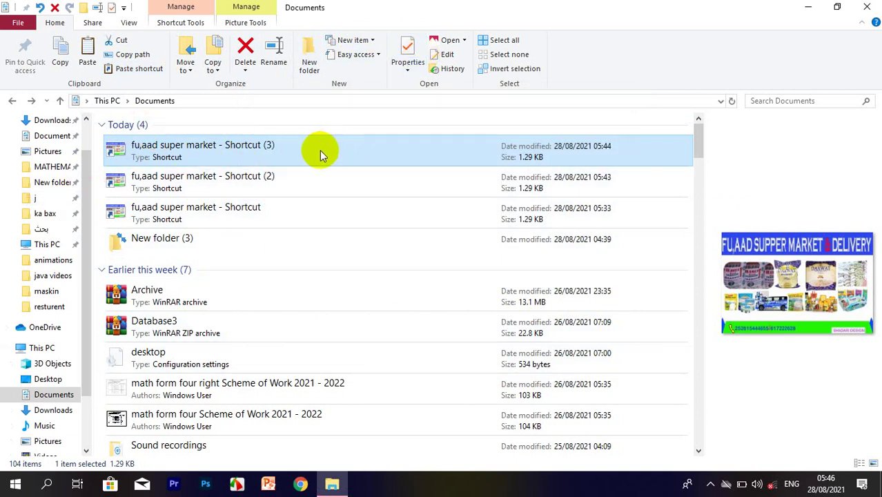
View the properties of fu,aad super market - Shortcut (3) in two different ways, cancelling the dialog each time.
right_click(301, 149)
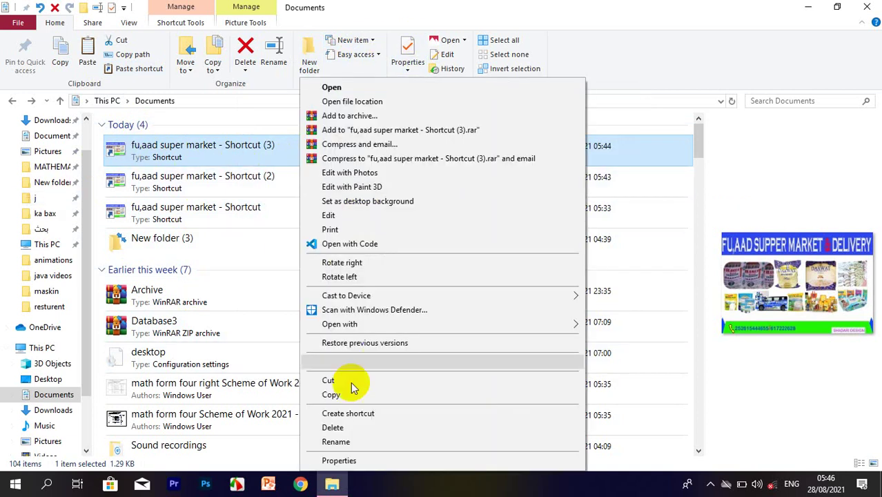
left_click(356, 460)
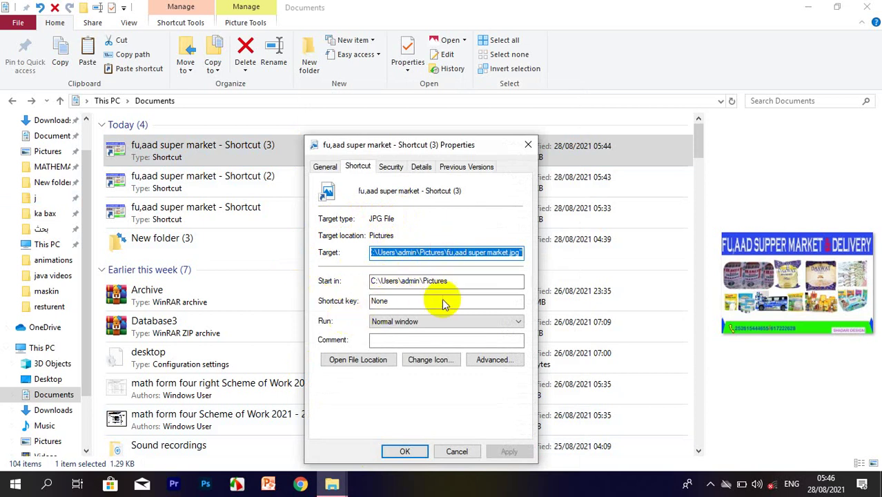
left_click(458, 451)
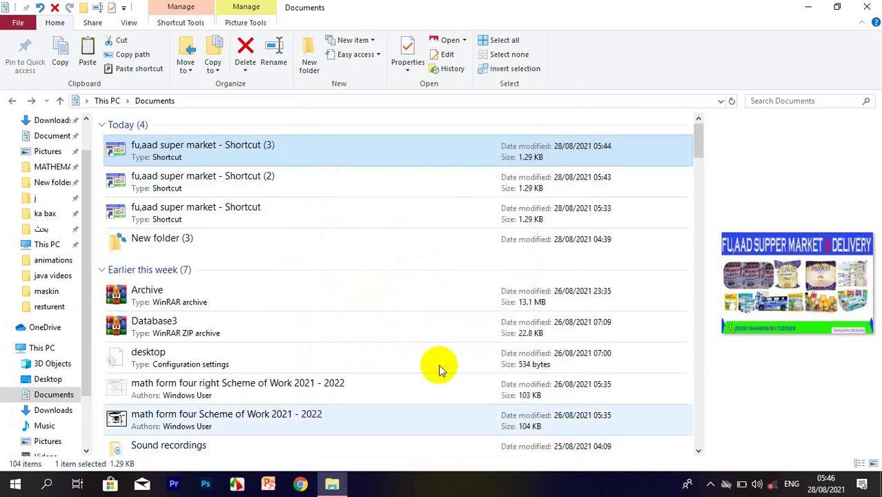
left_click(404, 53)
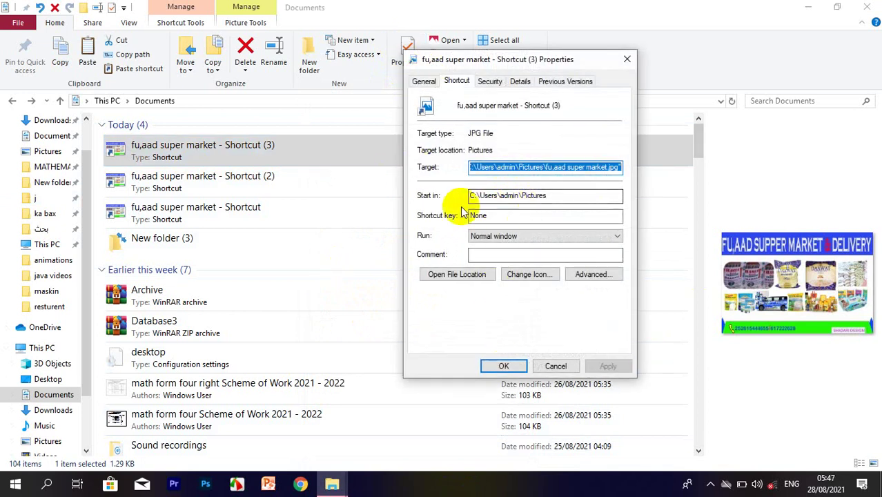
left_click(556, 366)
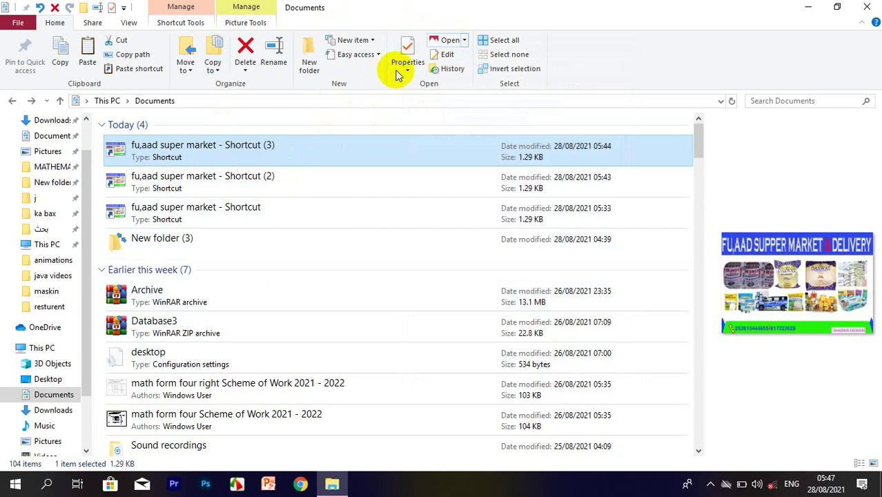
View the fu,aad super market picture in Photos, open it for editing in a maximized Paint window, and close both programs.
double_click(223, 227)
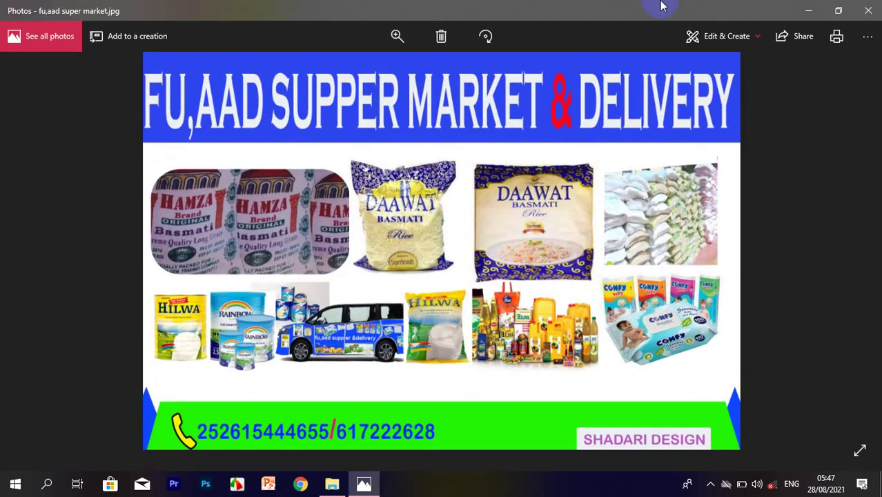
left_click(868, 9)
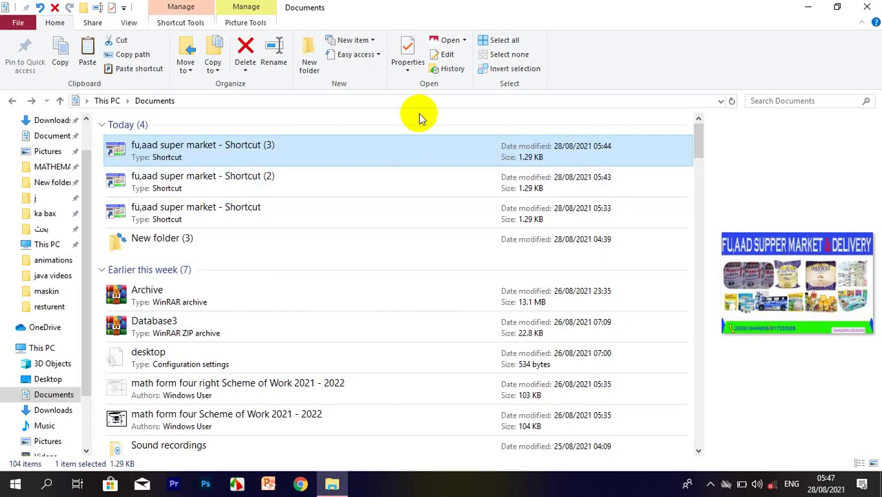
left_click(448, 57)
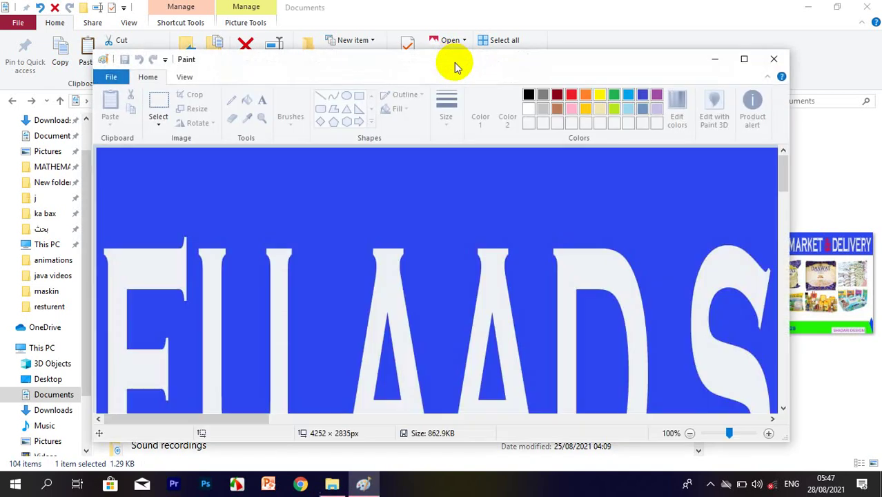
scroll(255, 236, "down", 3)
scroll(255, 234, "down", 10)
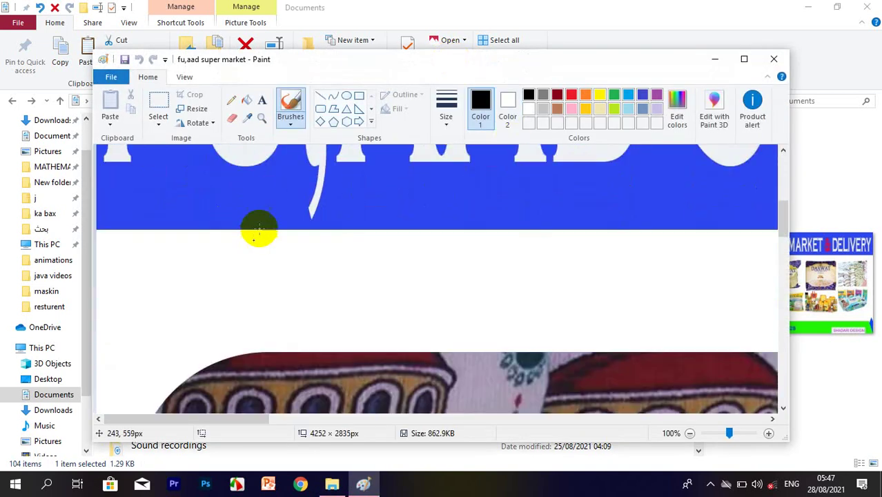
scroll(272, 222, "up", 3)
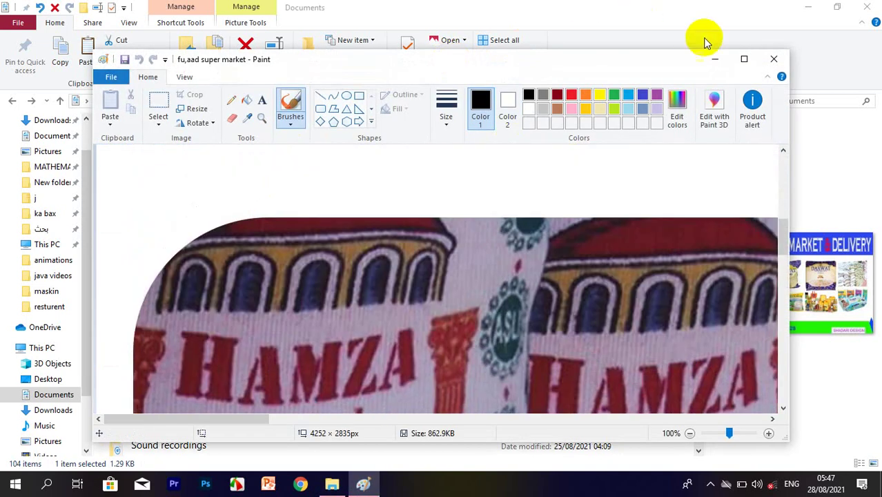
left_click(743, 59)
scroll(146, 134, "down", 5)
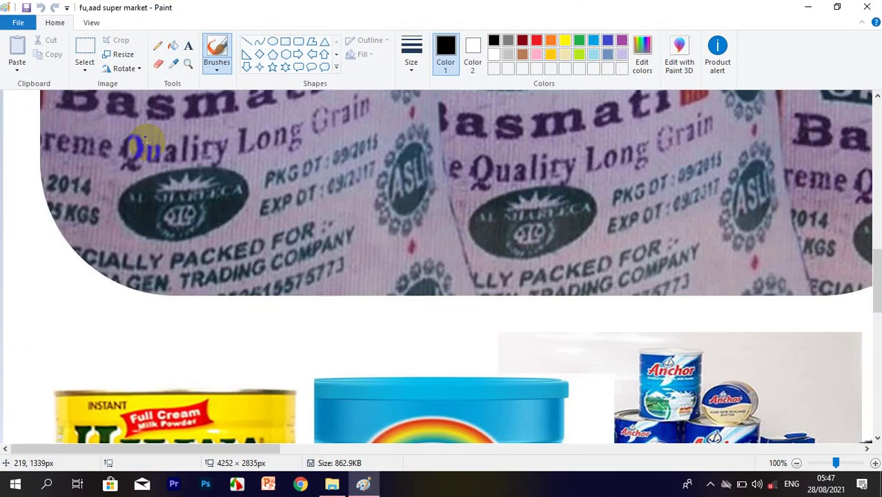
scroll(146, 141, "up", 4)
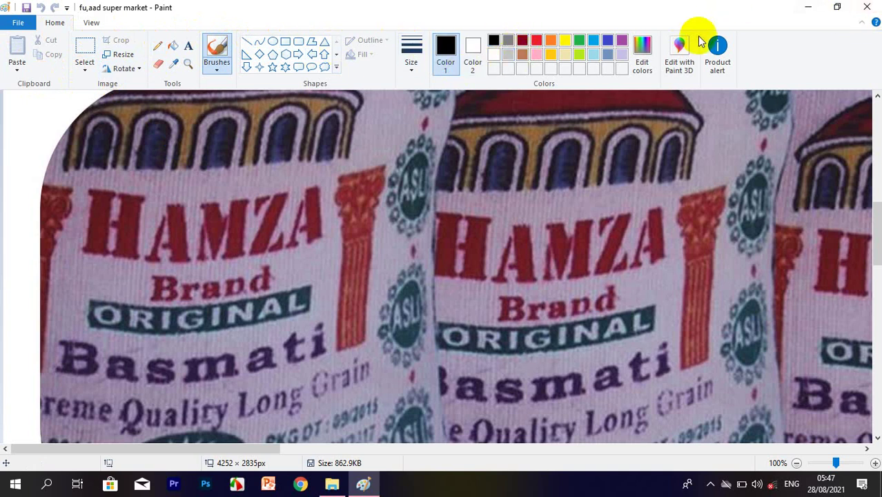
left_click(860, 11)
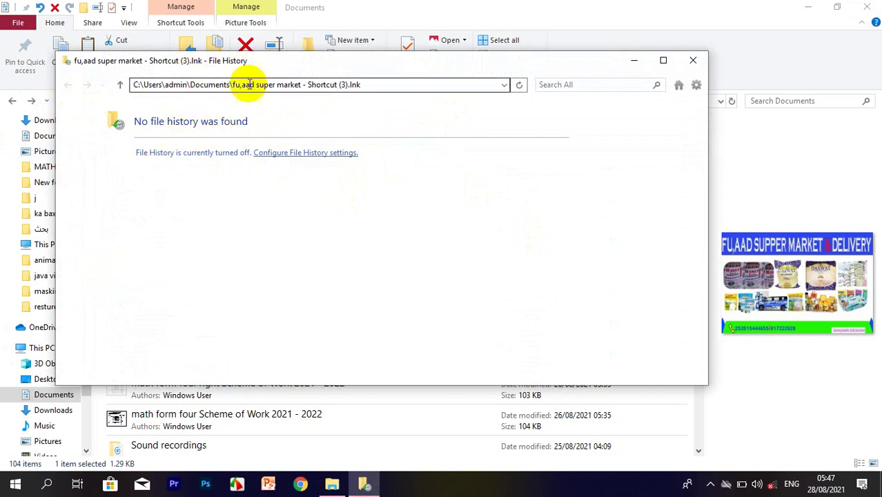
Highlight the file path shown in the File History of fu,aad super market - Shortcut (3) and close the window.
left_click(373, 85)
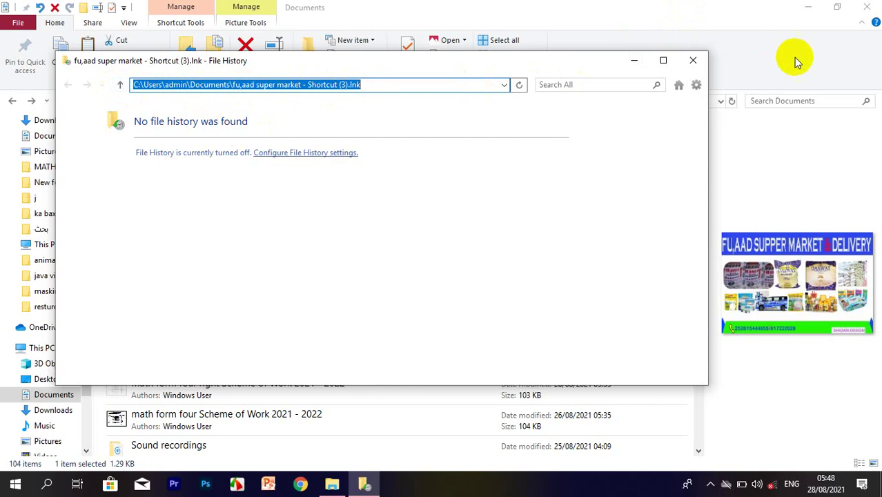
left_click(693, 61)
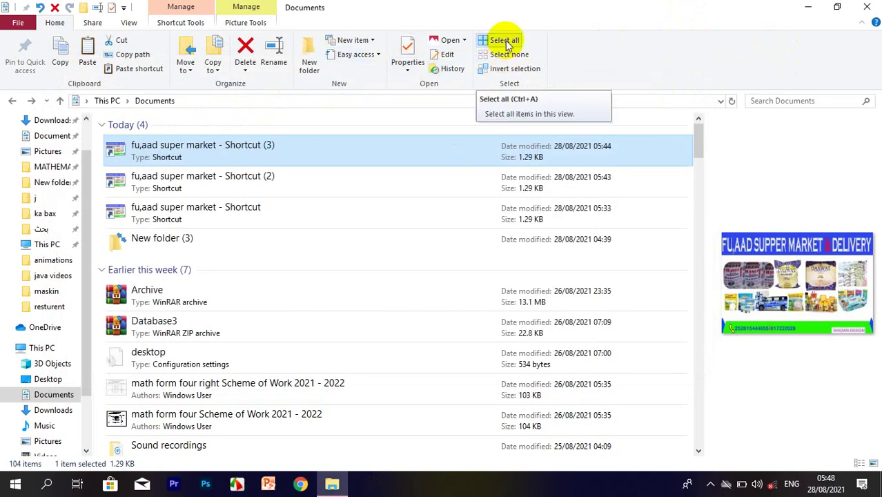
Select all items in Documents and look through the whole list to check the selection.
scroll(233, 314, "down", 3)
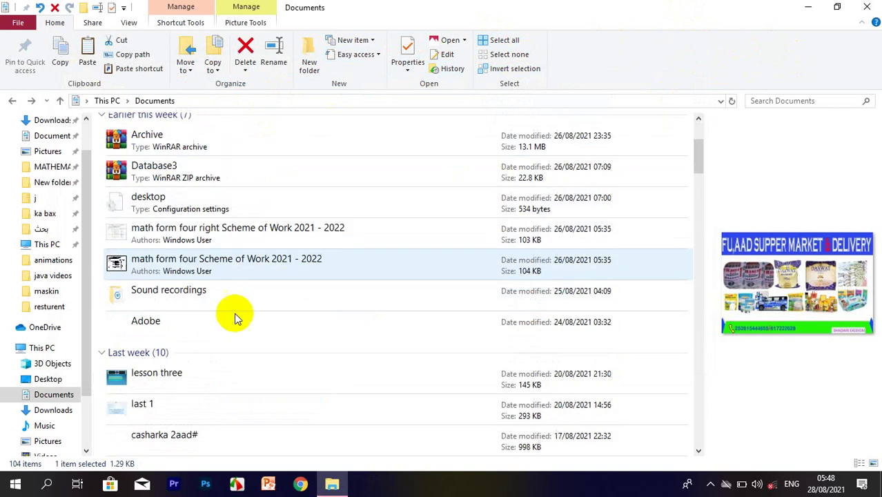
scroll(252, 345, "up", 3)
scroll(252, 345, "down", 5)
scroll(256, 341, "up", 5)
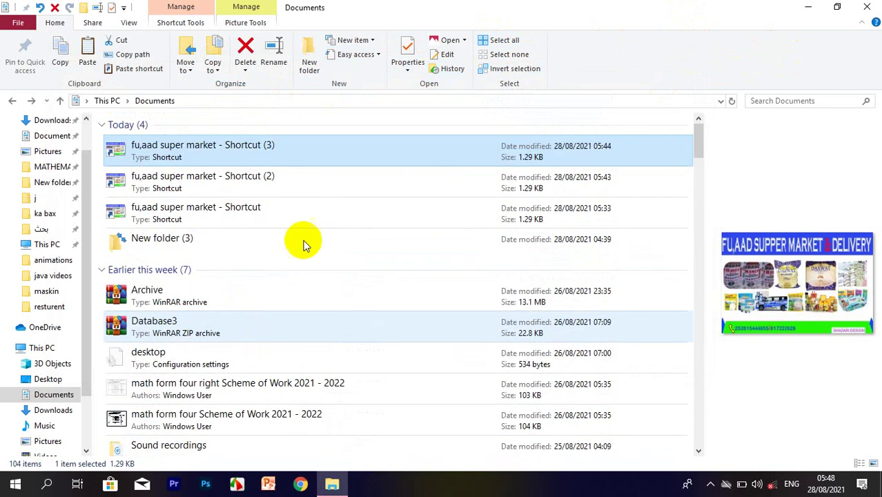
left_click(488, 44)
scroll(278, 311, "down", 5)
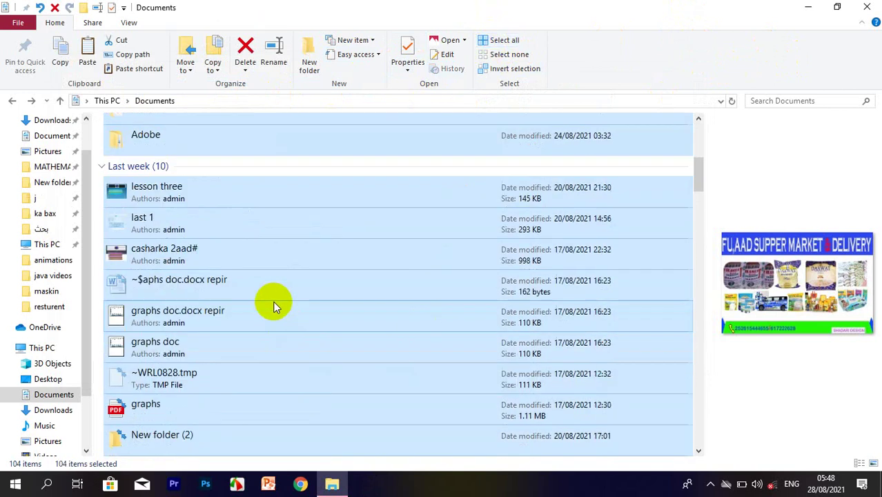
scroll(277, 304, "up", 5)
scroll(281, 307, "down", 5)
scroll(280, 307, "up", 5)
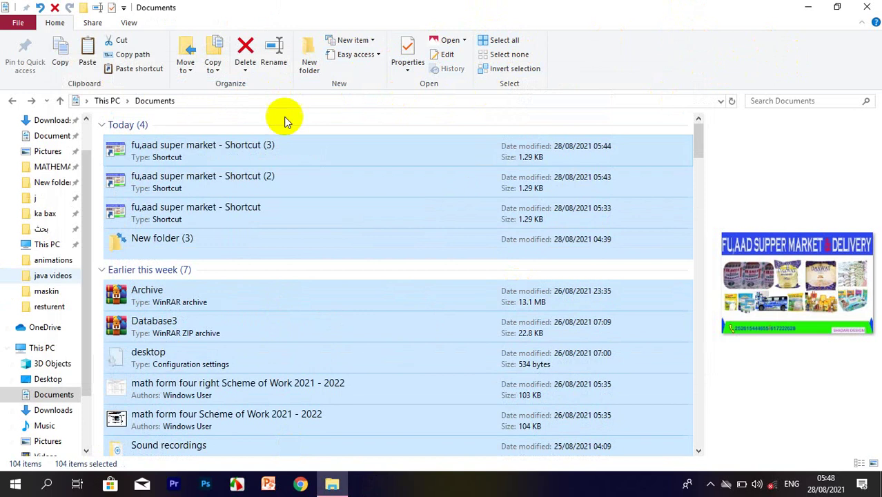
scroll(448, 249, "down", 6)
scroll(447, 250, "down", 20)
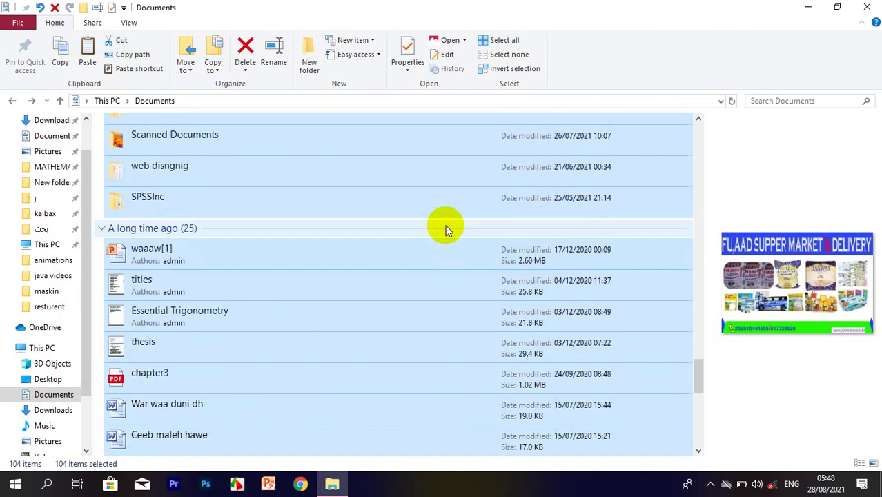
scroll(450, 232, "up", 15)
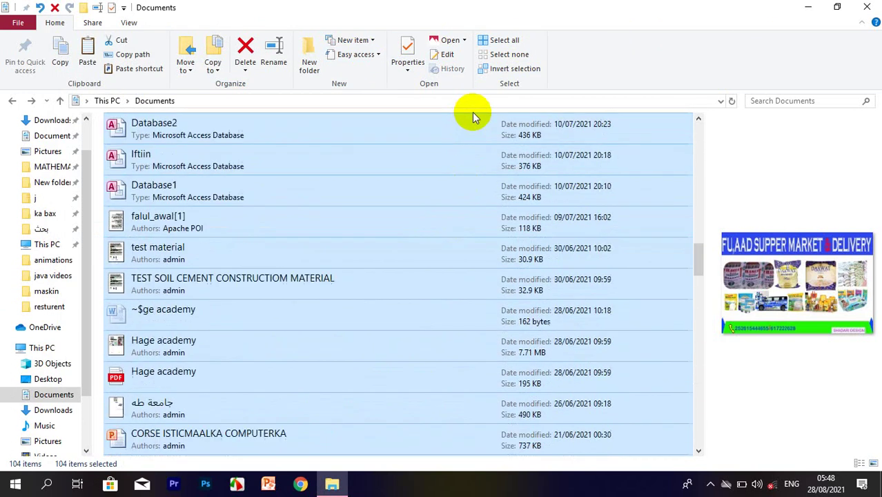
Replace the full selection with only the Database2 file and invert the selection.
left_click(508, 59)
left_click(322, 126)
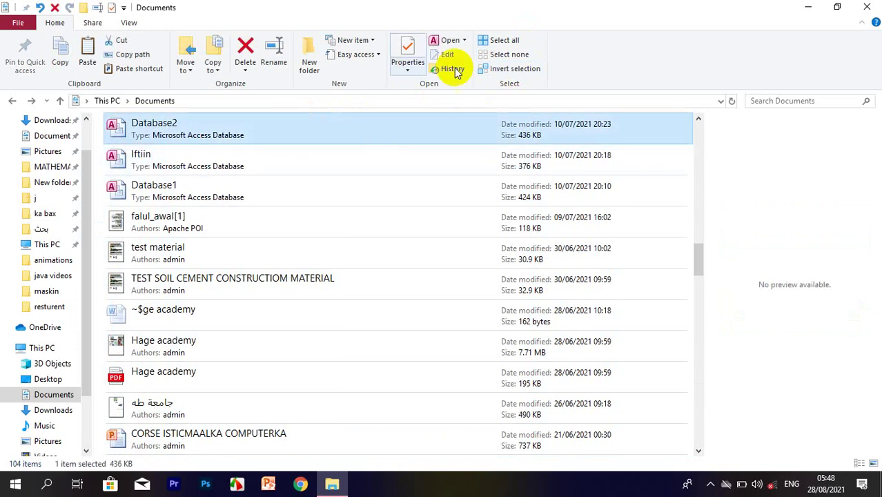
left_click(509, 54)
left_click(346, 132)
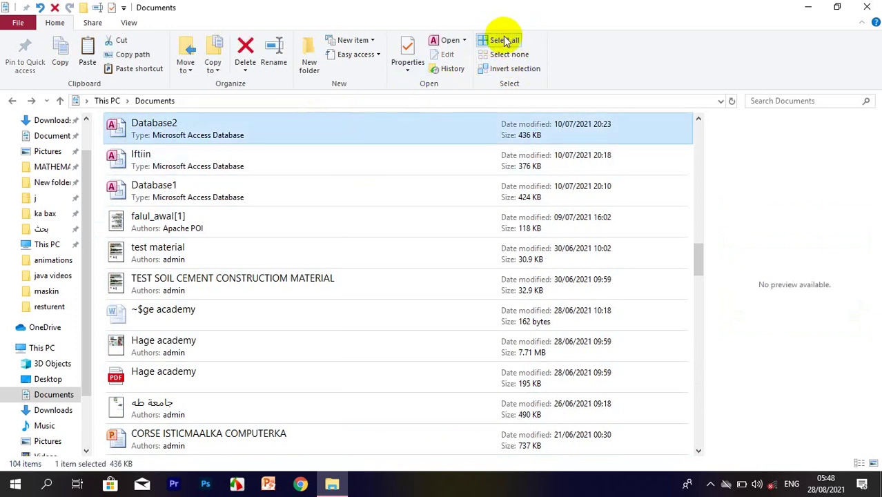
left_click(500, 68)
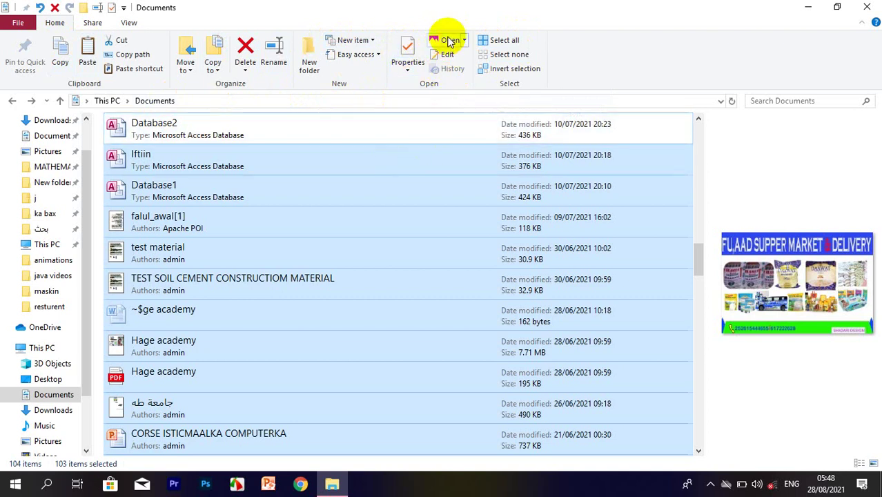
Open the Iftiin database from Documents in Microsoft Access and close Access again.
left_click(155, 157)
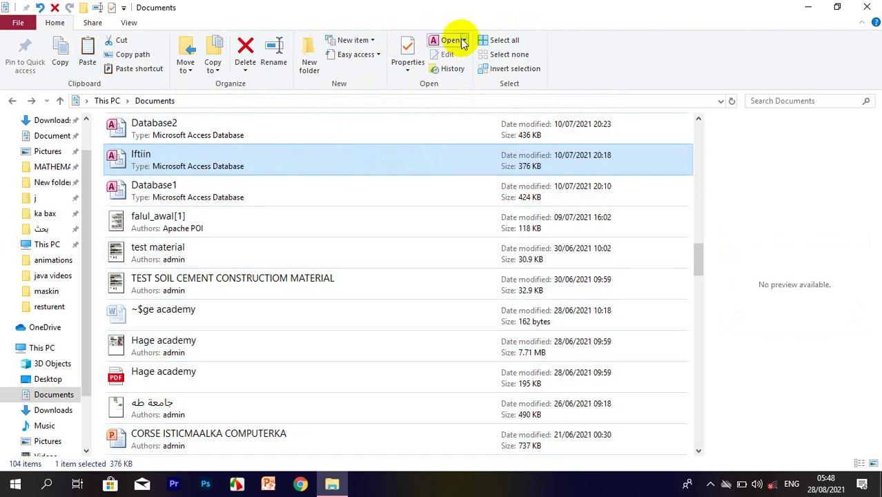
right_click(227, 171)
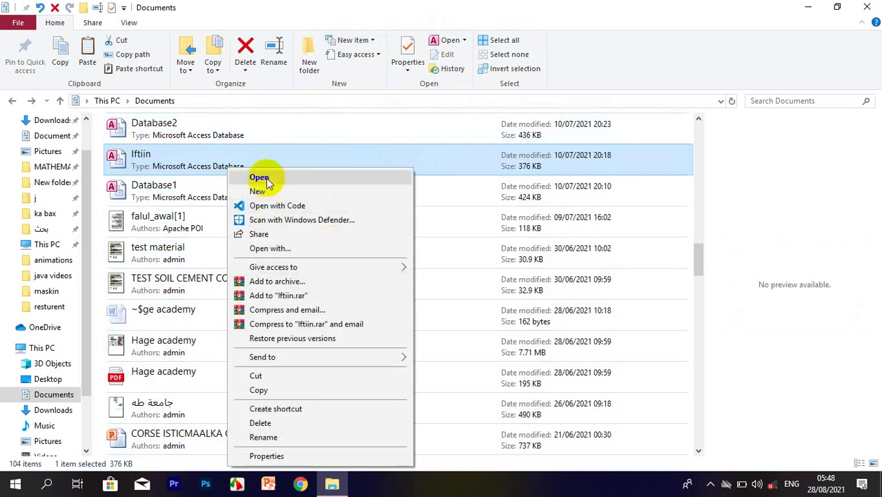
left_click(458, 42)
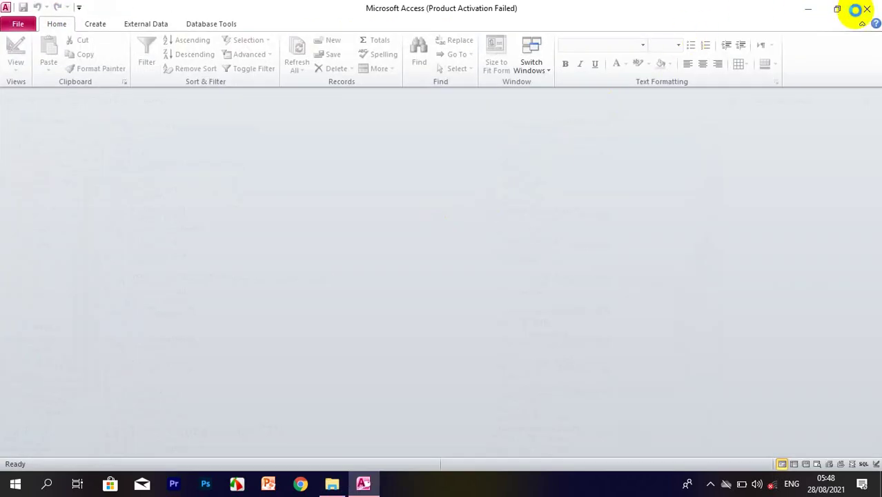
left_click(868, 9)
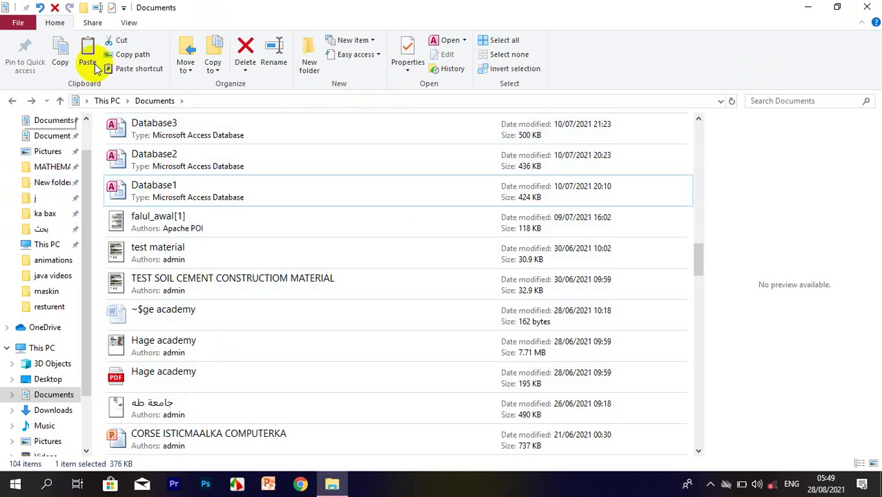
Select the Database2 file, view its available sharing targets and dismiss the share window.
left_click(93, 26)
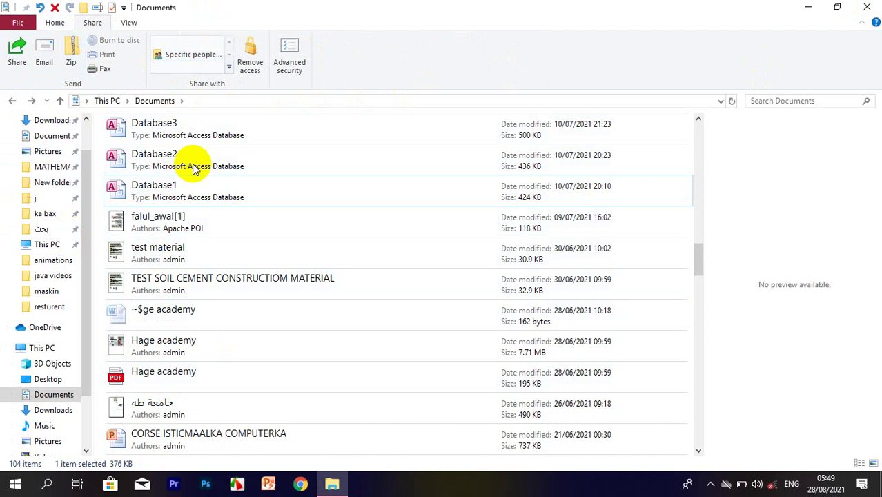
left_click(140, 153)
left_click(13, 55)
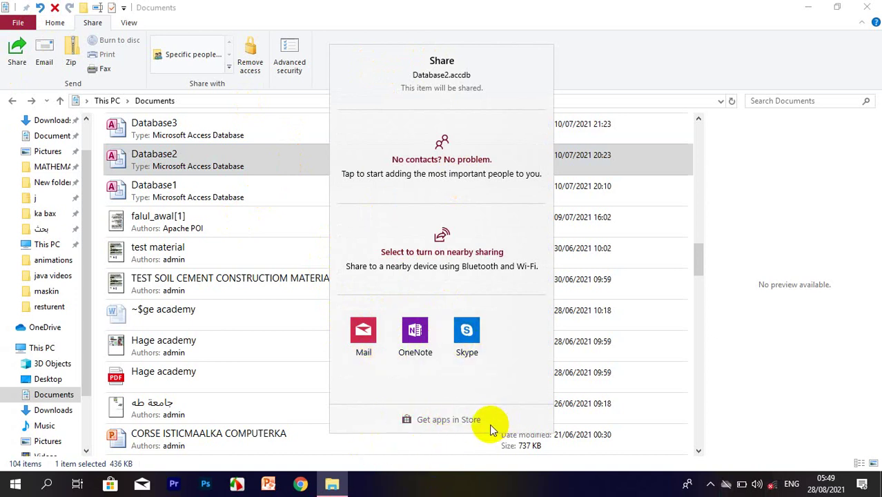
left_click(648, 251)
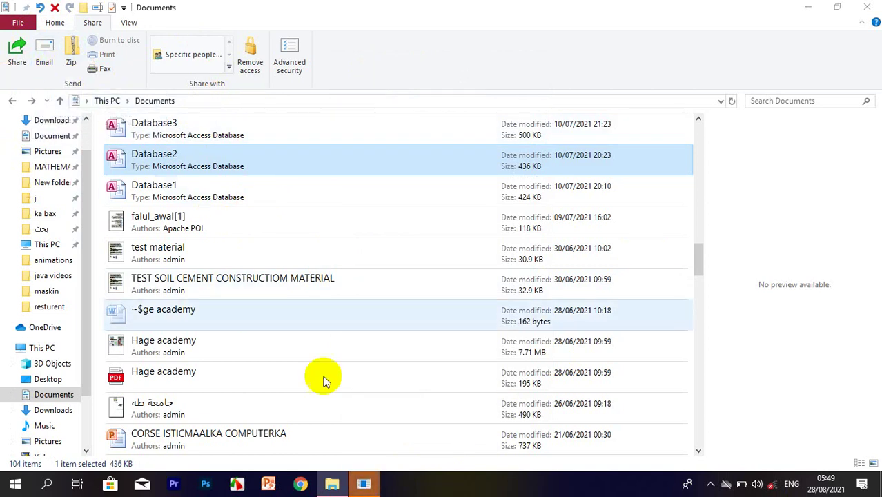
Bring the Microsoft Outlook message window to the front, read it and close it.
mouse_move(363, 482)
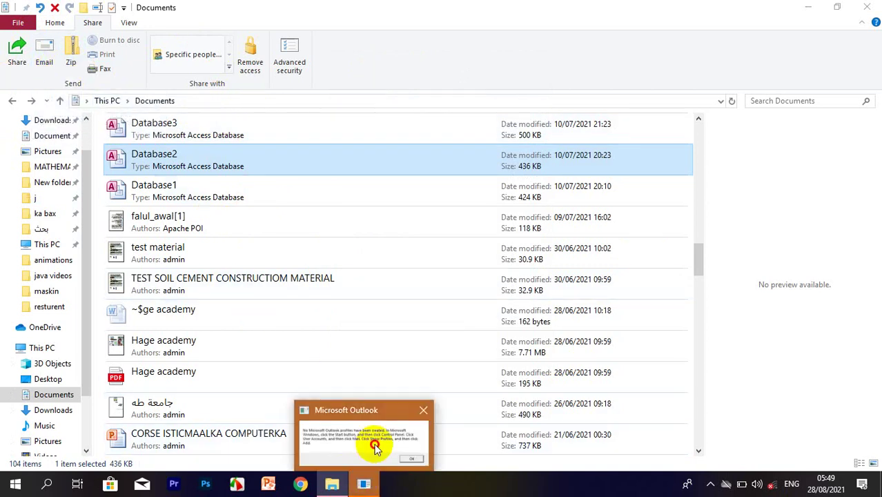
left_click(374, 443)
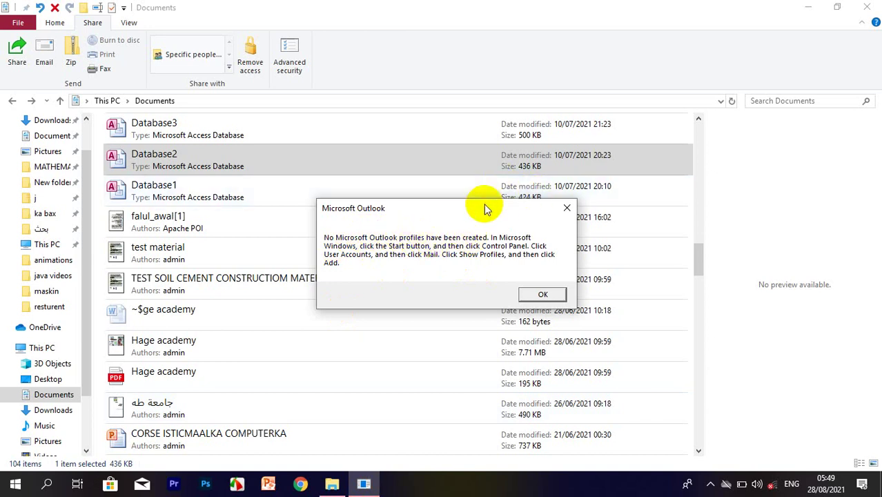
left_click(567, 208)
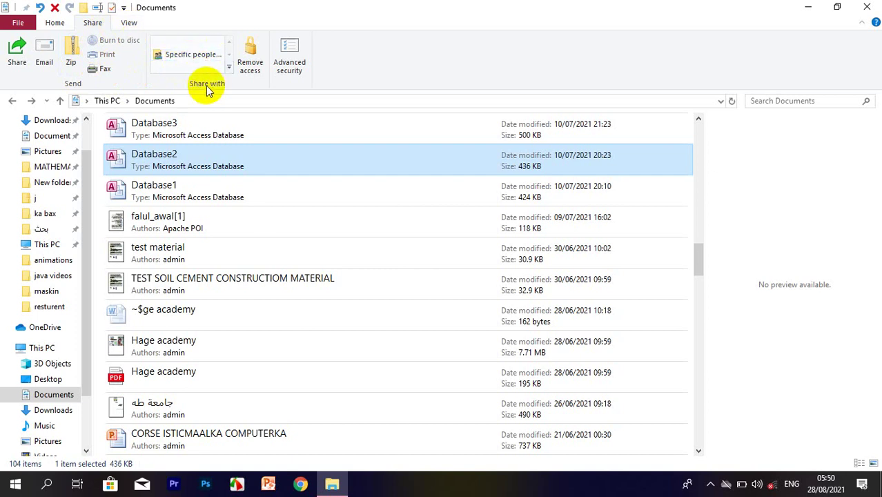
left_click(177, 57)
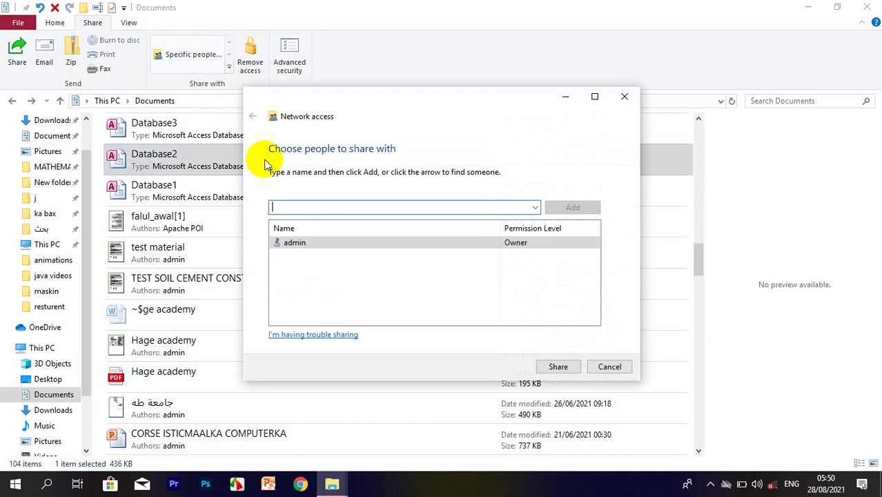
left_click(535, 207)
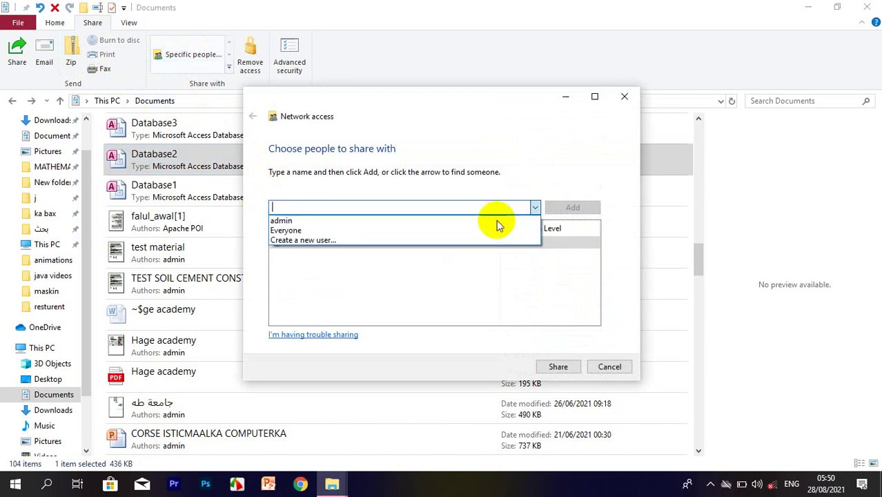
left_click(297, 206)
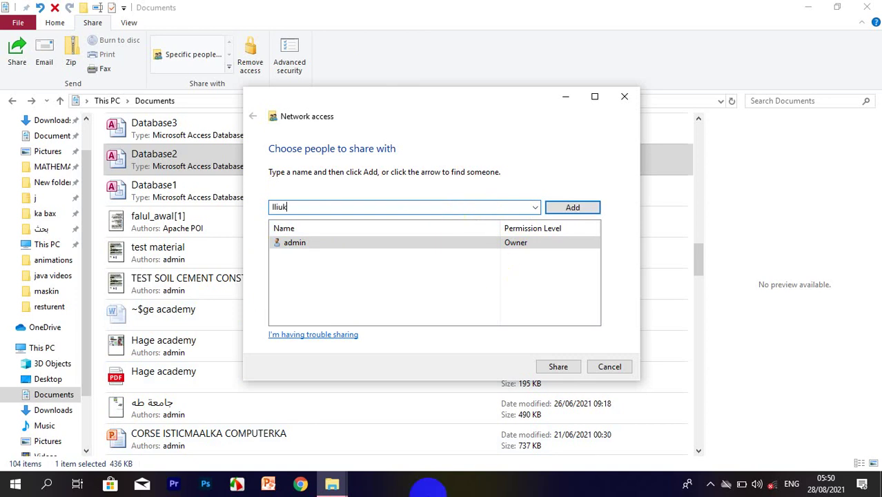
left_click(578, 209)
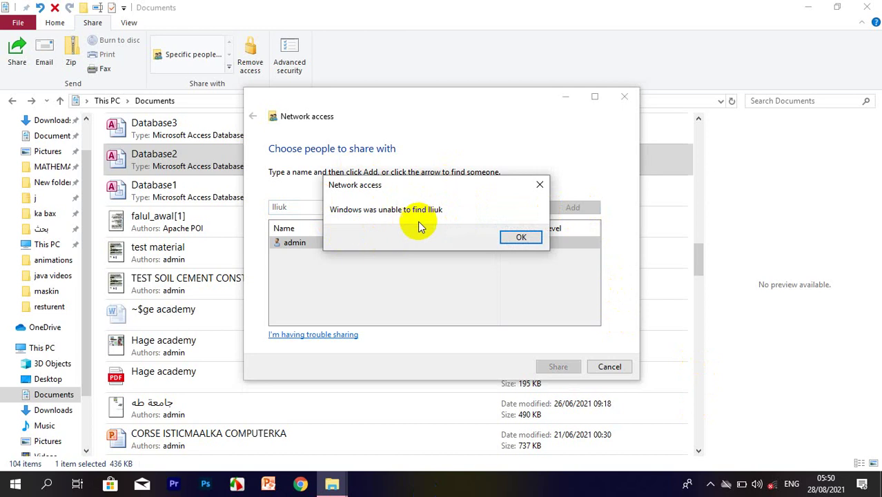
left_click(520, 238)
left_click(611, 366)
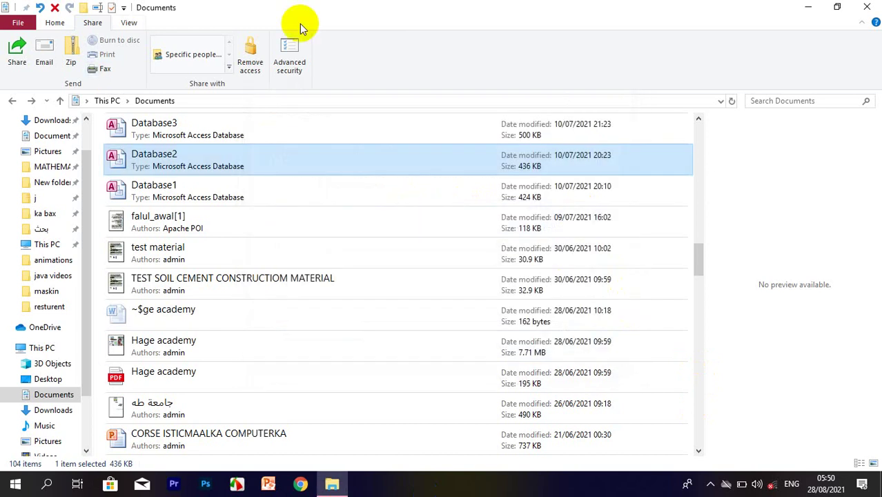
Open the advanced security settings of Database2 and sort its permission entries by principal.
left_click(254, 72)
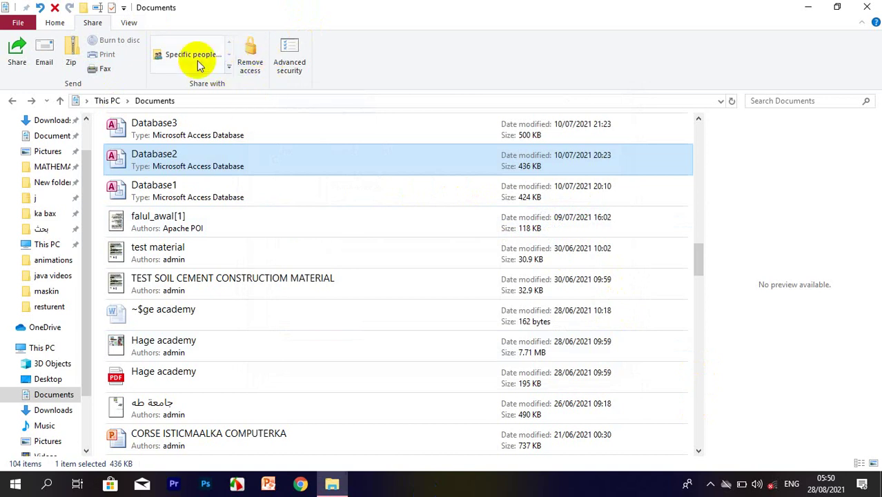
left_click(293, 55)
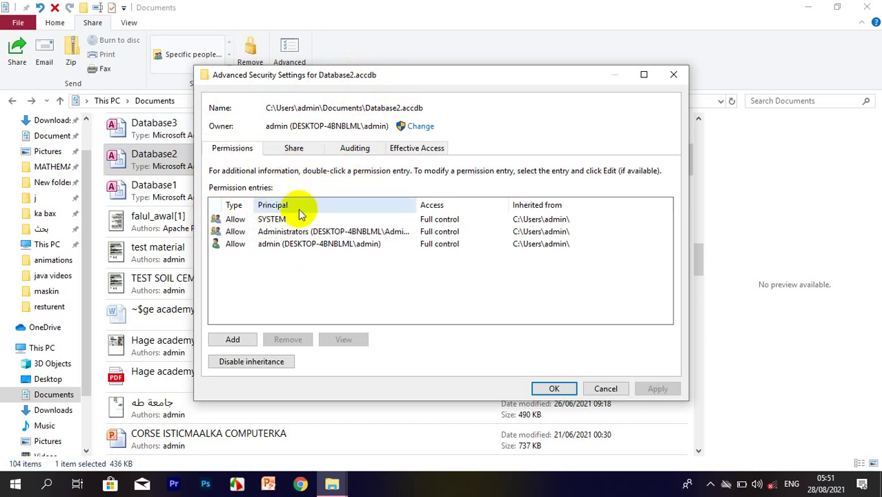
left_click(279, 232)
left_click(269, 209)
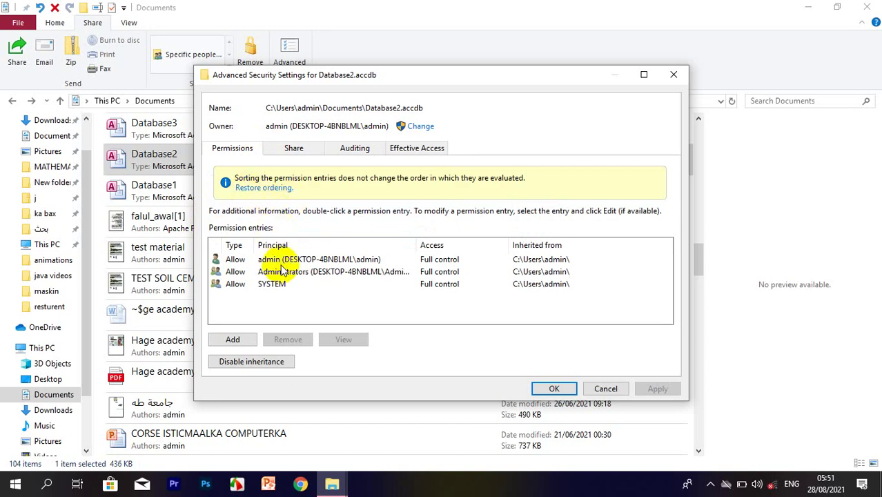
View the basic permissions of the admin entry for Database2 and close the entry.
left_click(281, 261)
double_click(278, 261)
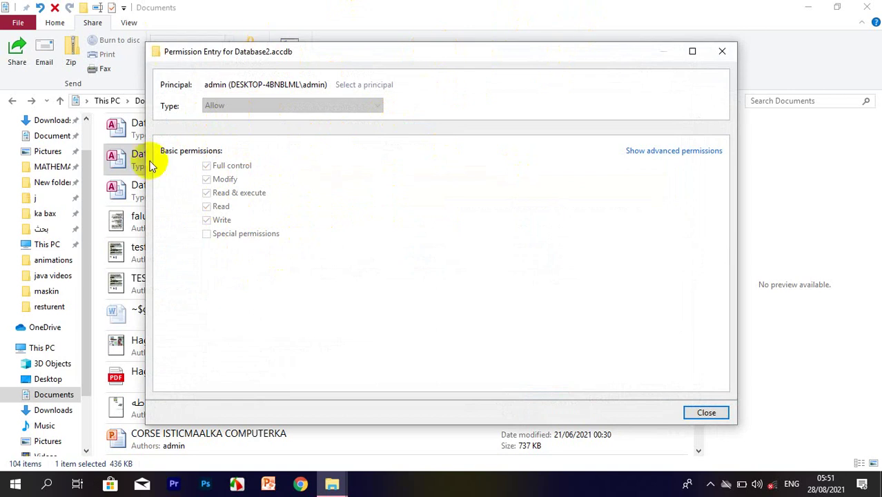
mouse_move(348, 55)
left_mouse_down()
mouse_move(88, 53)
mouse_move(338, 69)
left_mouse_up()
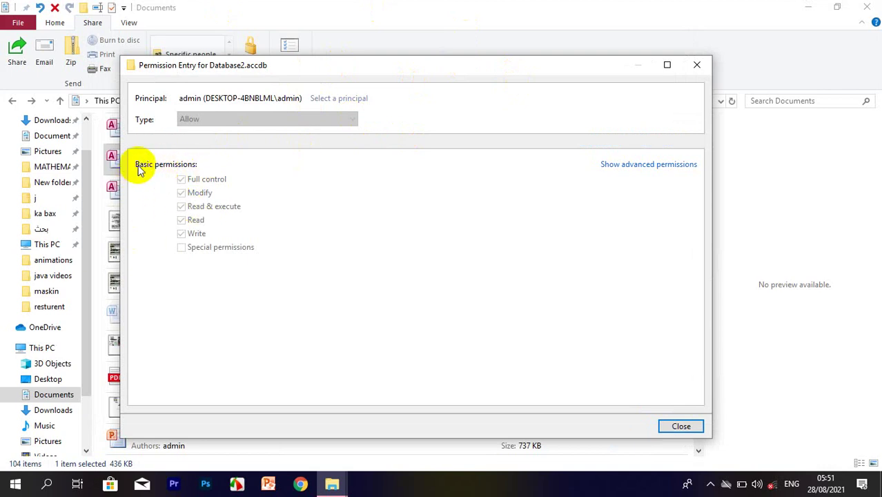
left_click(697, 65)
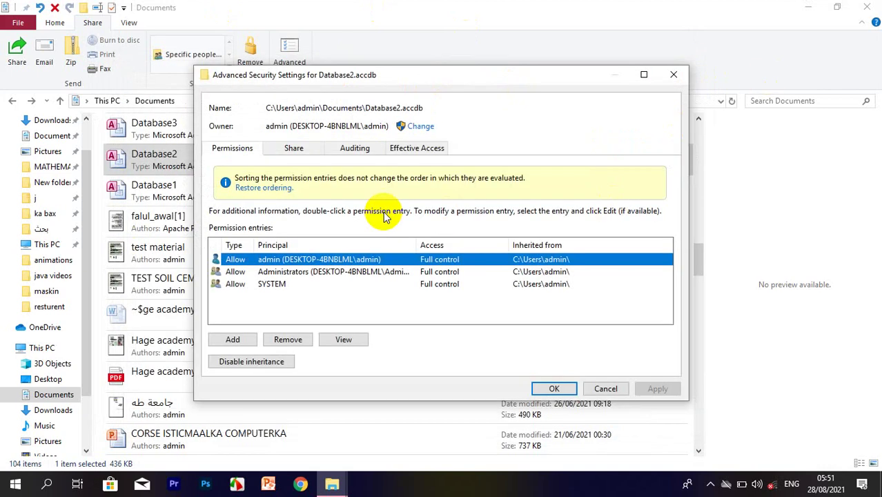
View the advanced permissions of the SYSTEM entry for Database2 and close the security settings.
left_click(266, 276)
left_click(338, 283)
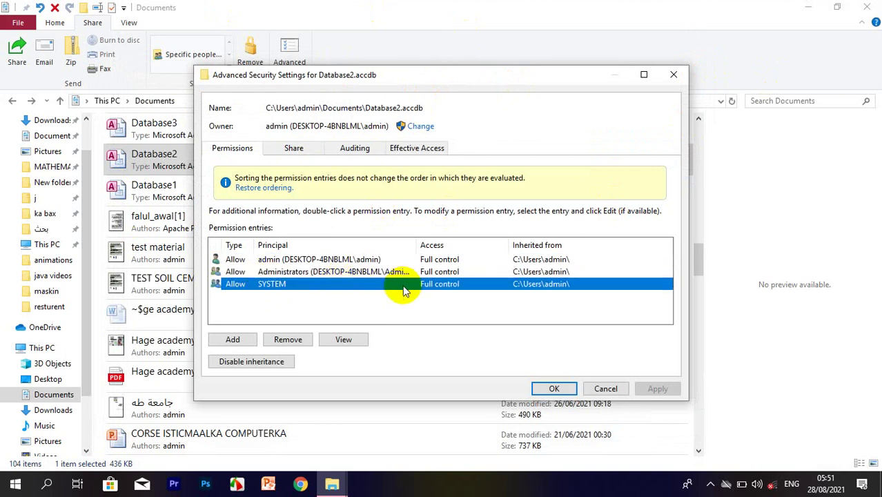
double_click(386, 289)
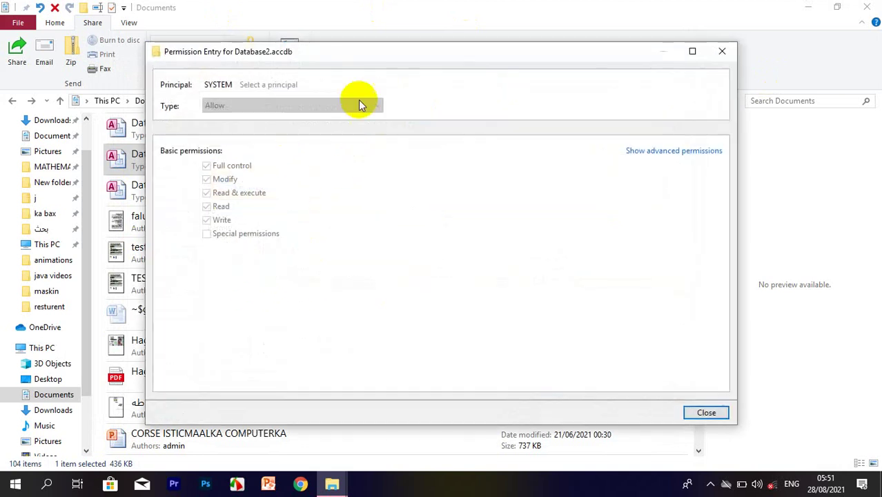
left_click(634, 153)
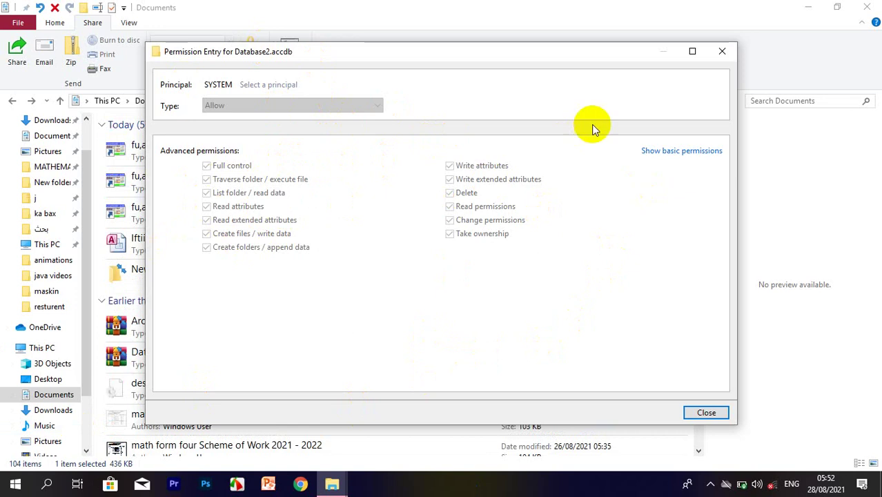
left_click(716, 52)
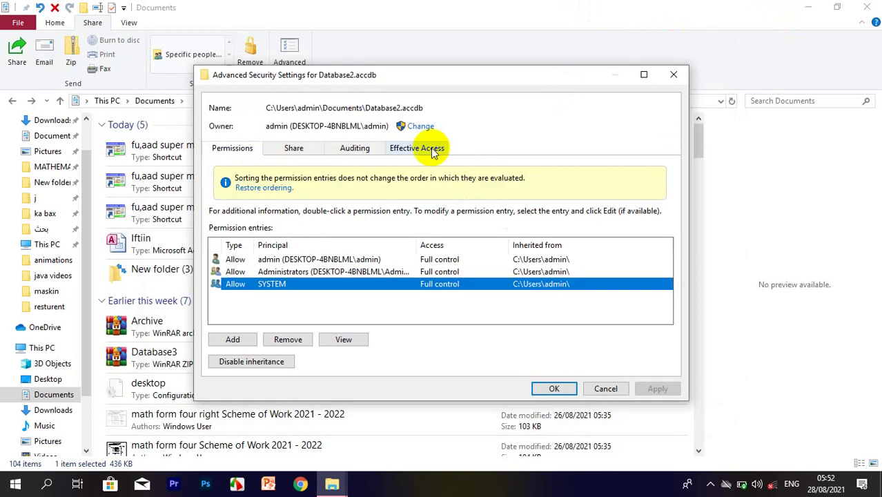
left_click(675, 74)
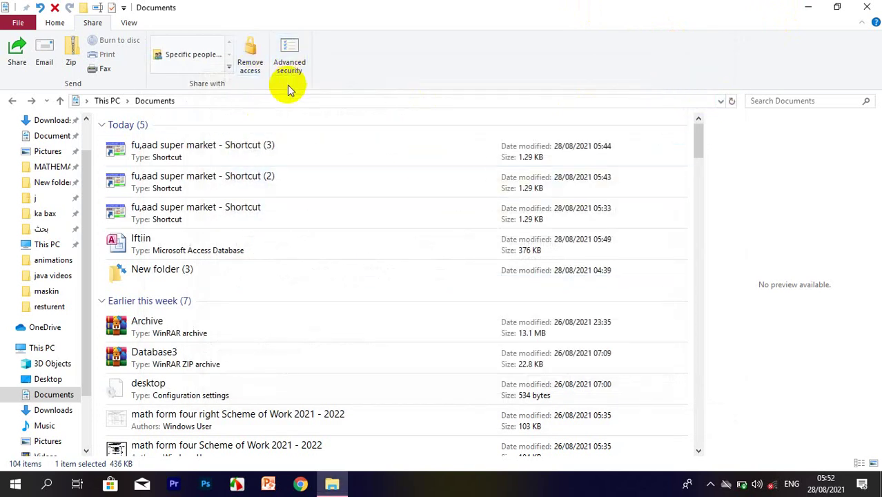
Turn on expanding to the open folder in the navigation pane.
left_click(126, 25)
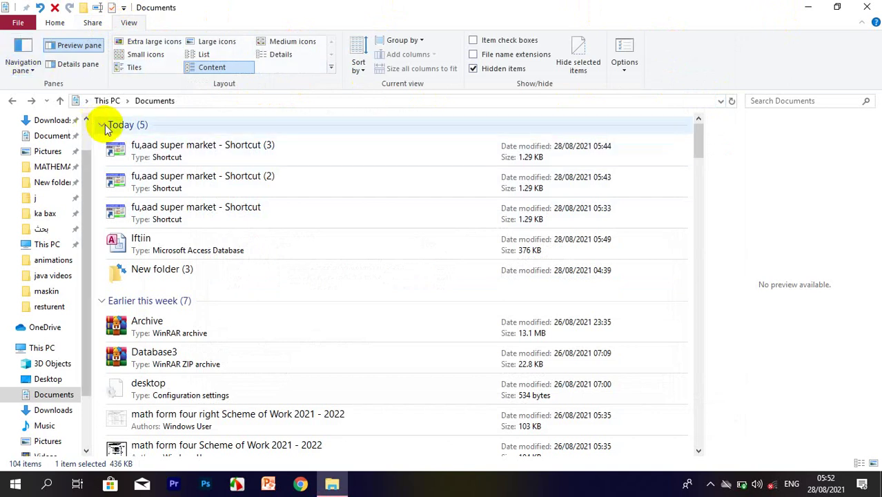
left_click(34, 71)
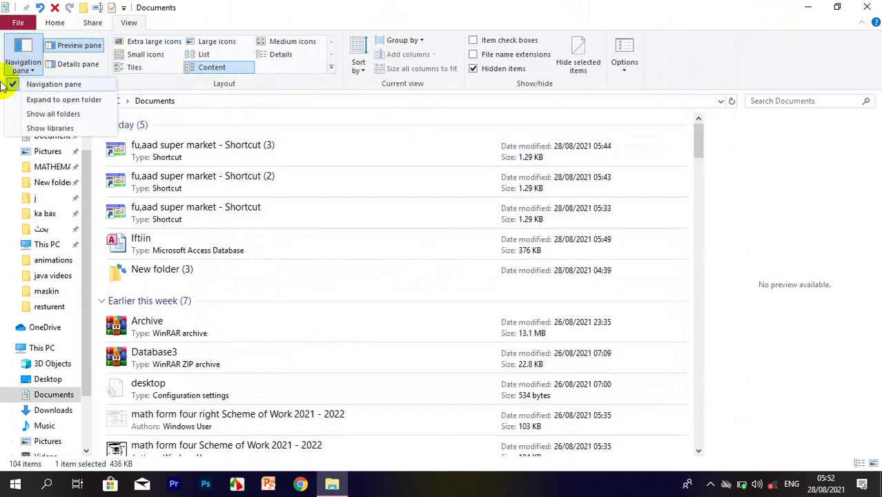
left_click(64, 100)
Turn on showing all folders in the navigation pane, look through the folder tree and turn on showing libraries.
left_click(16, 66)
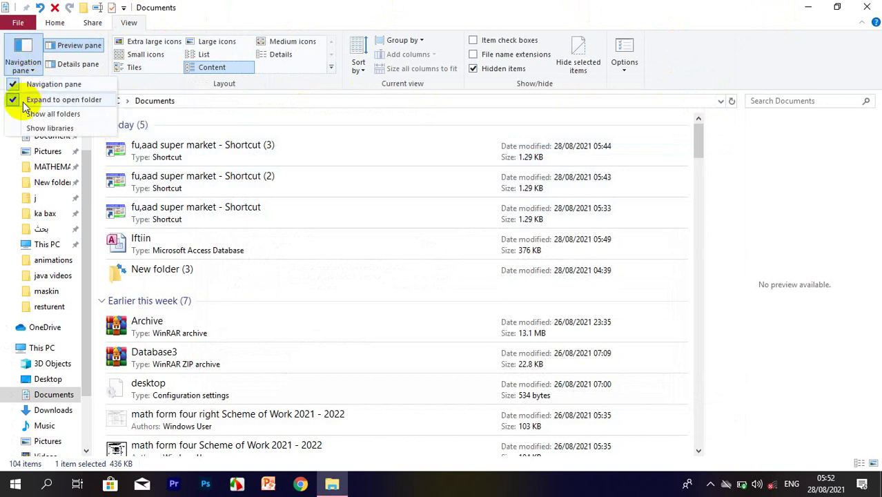
scroll(34, 257, "down", 2)
scroll(34, 255, "up", 3)
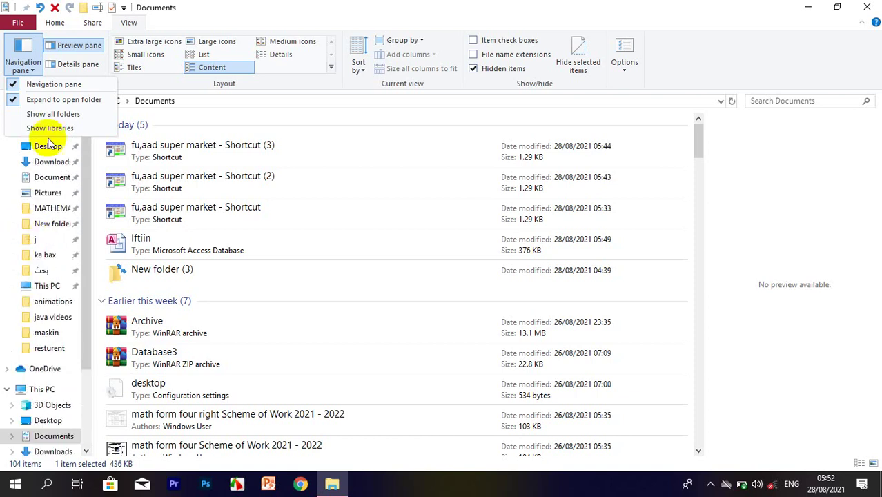
left_click(43, 113)
scroll(46, 267, "down", 12)
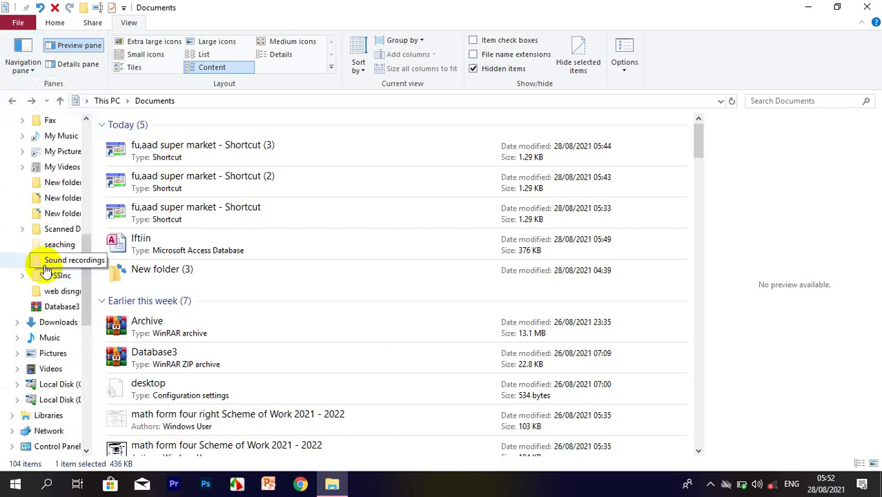
scroll(41, 283, "up", 15)
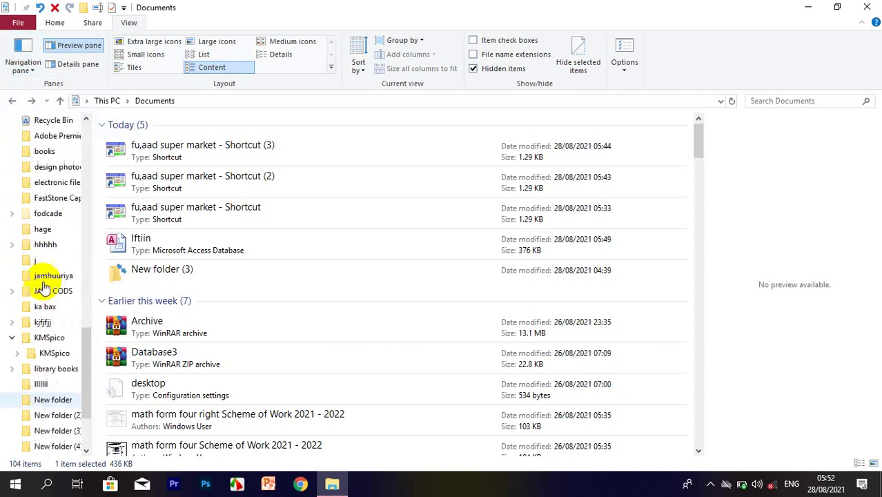
scroll(50, 241, "up", 6)
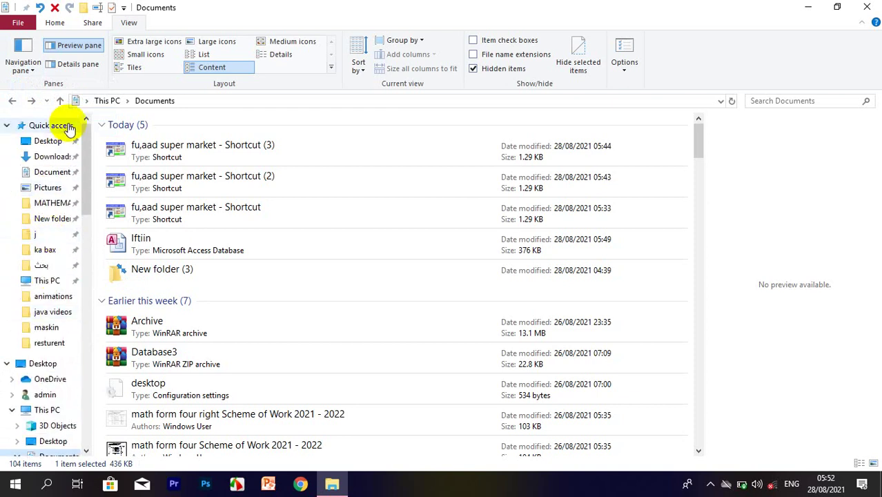
left_click(23, 66)
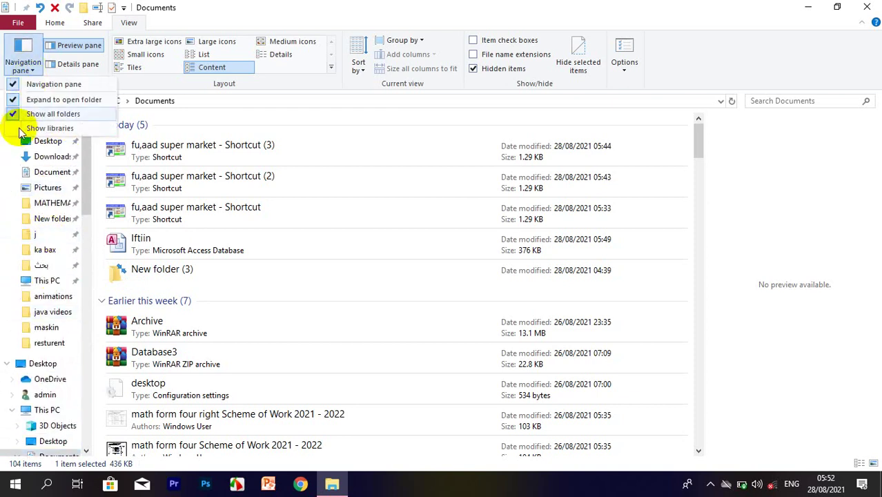
left_click(20, 130)
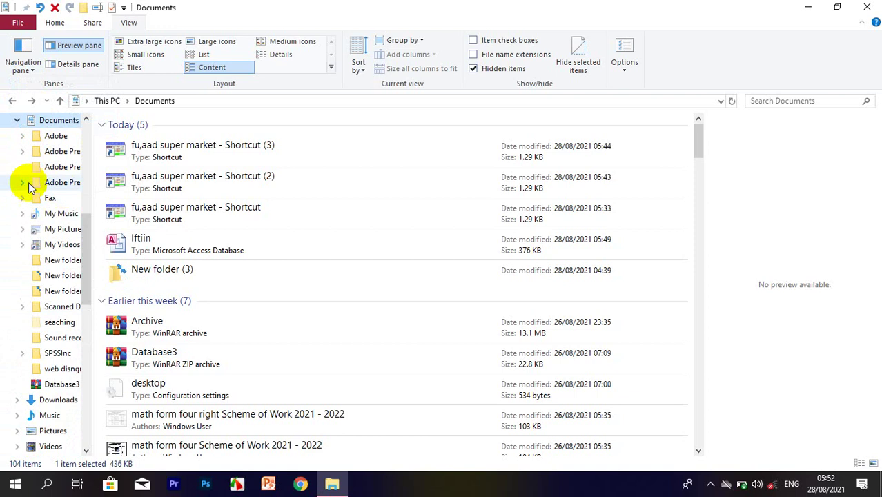
Look through the navigation pane's folder tree and expand the KMSpico folder down to its subfolder.
left_click(21, 197)
scroll(40, 324, "down", 3)
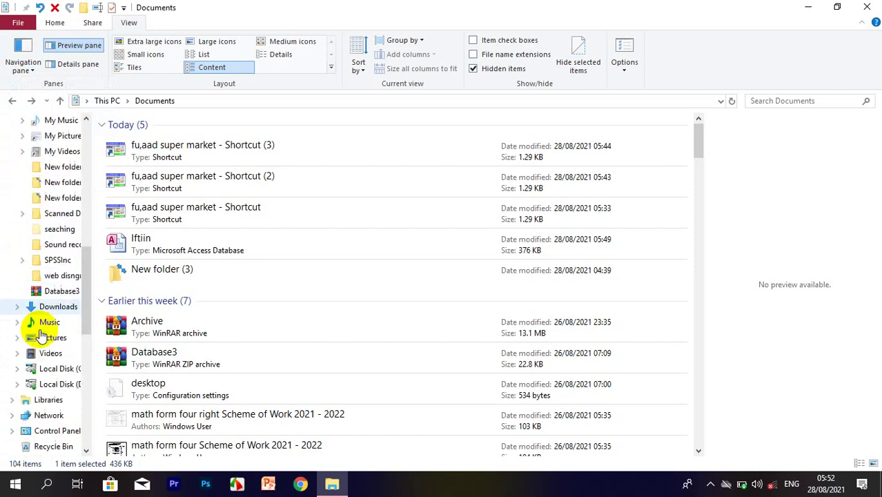
scroll(39, 335, "down", 9)
left_click(12, 245)
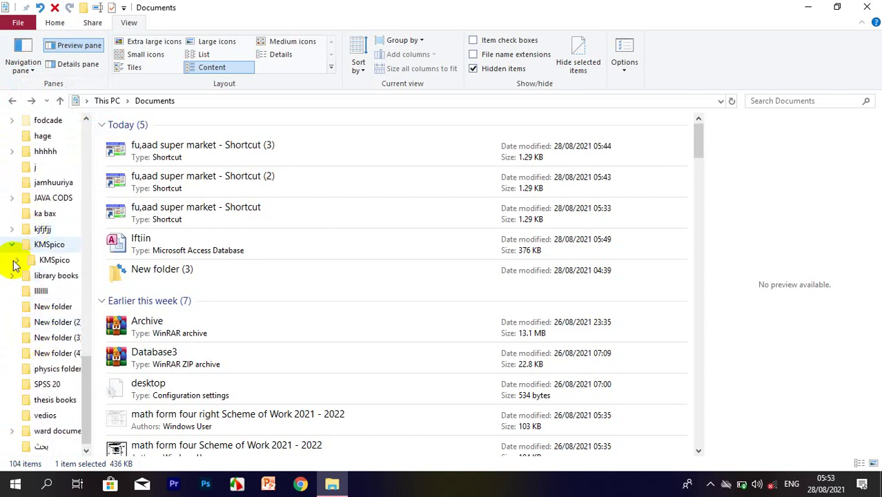
left_click(17, 260)
left_click(22, 260)
scroll(23, 256, "up", 4)
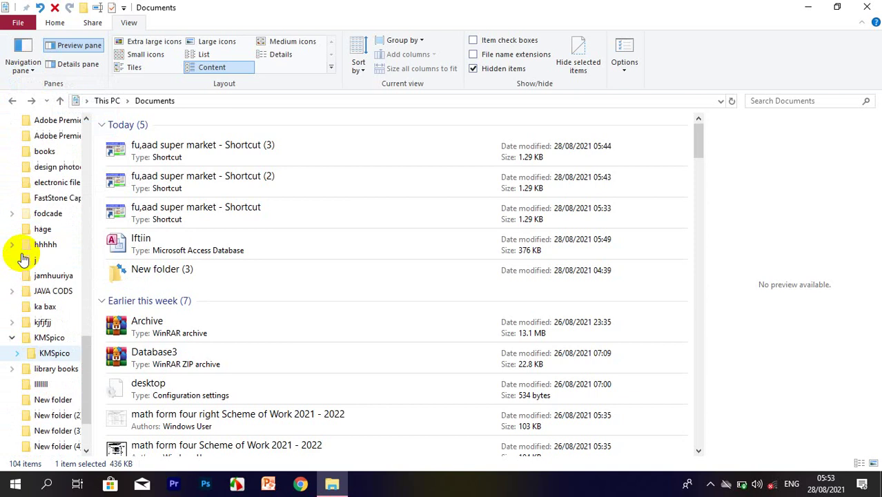
Turn off showing libraries in the navigation pane.
left_click(36, 63)
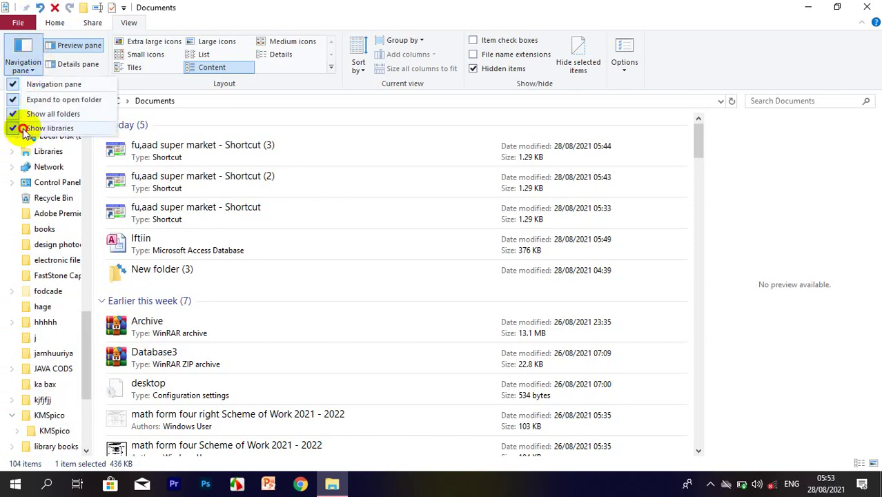
left_click(49, 128)
left_click(21, 61)
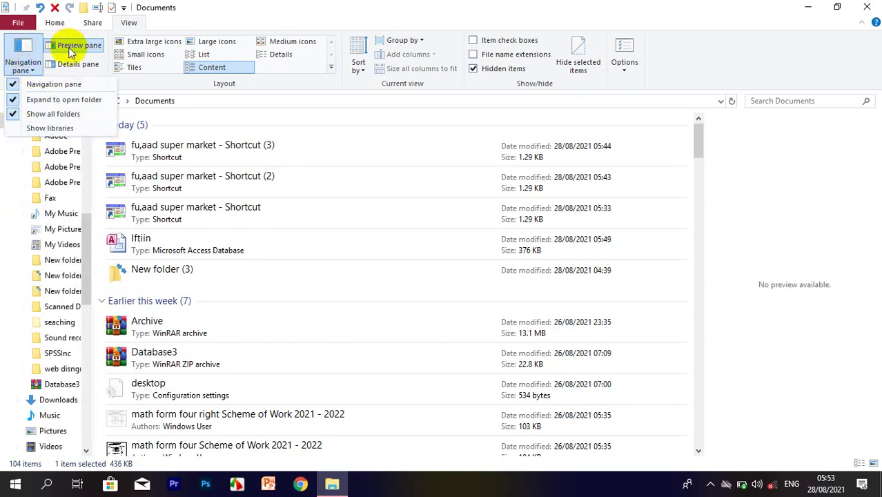
left_click(153, 159)
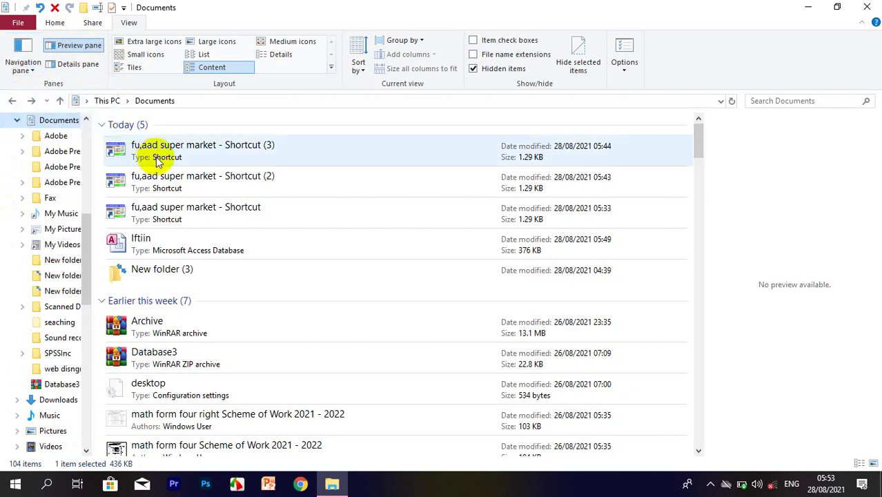
Preview the fu,aad super market - Shortcut (3) file, select the Archive file and turn off the preview pane.
left_click(81, 48)
left_click(81, 48)
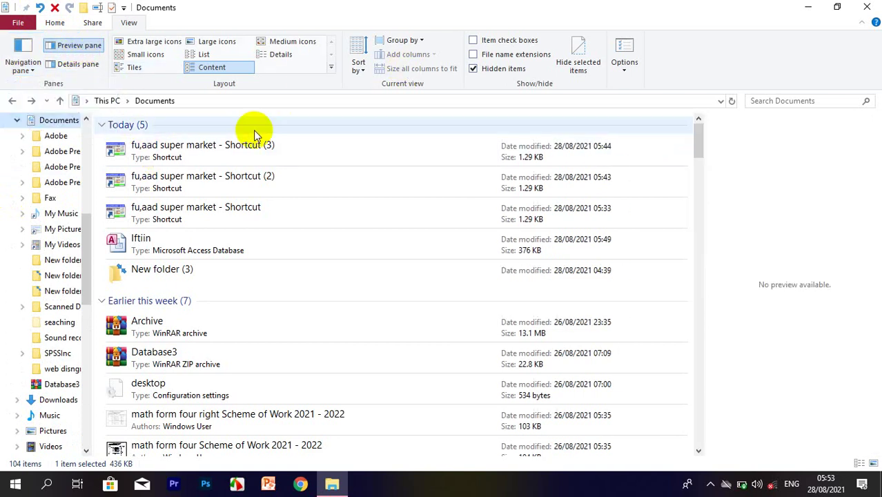
left_click(207, 148)
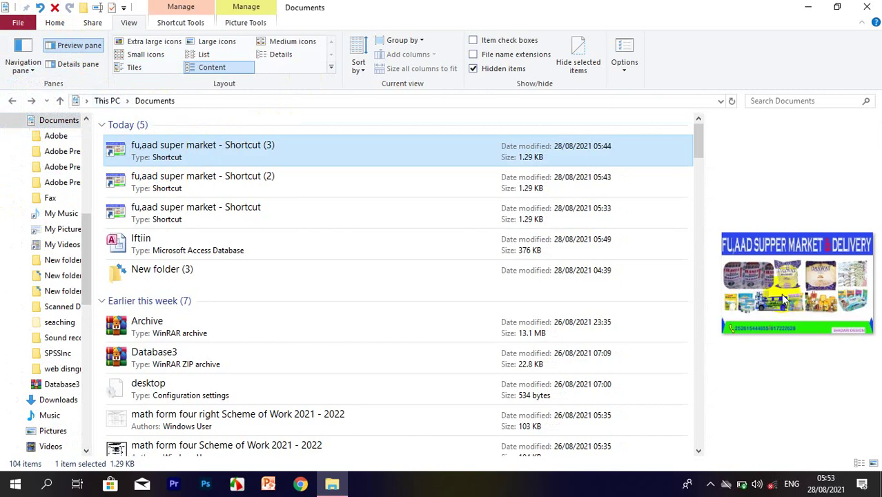
left_click(147, 338)
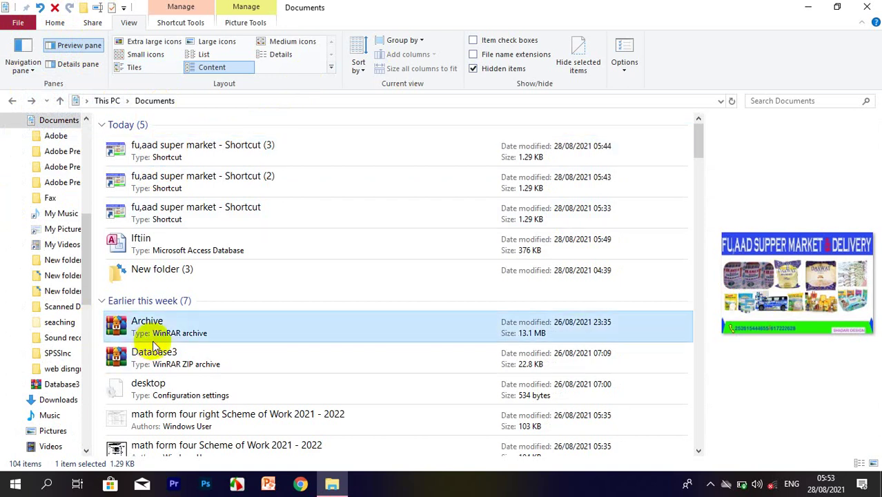
left_click(55, 46)
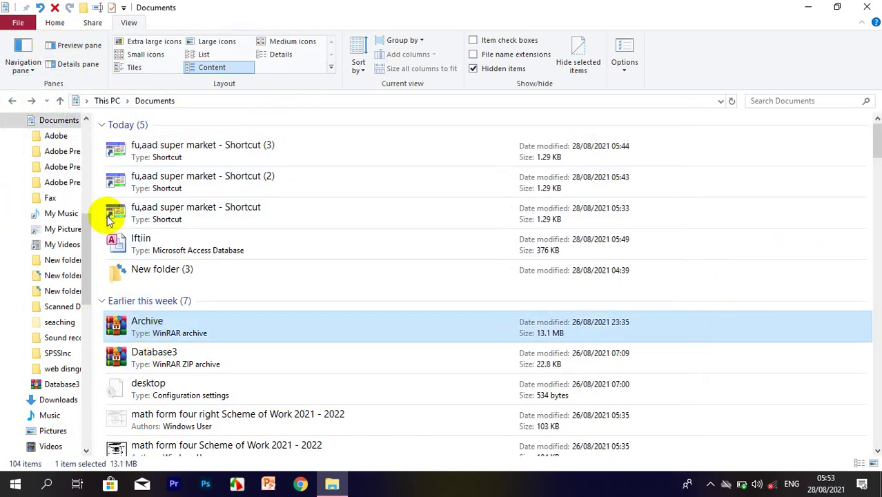
Select the casharka 2aad# presentation and show its contents in the preview pane.
left_click(151, 325)
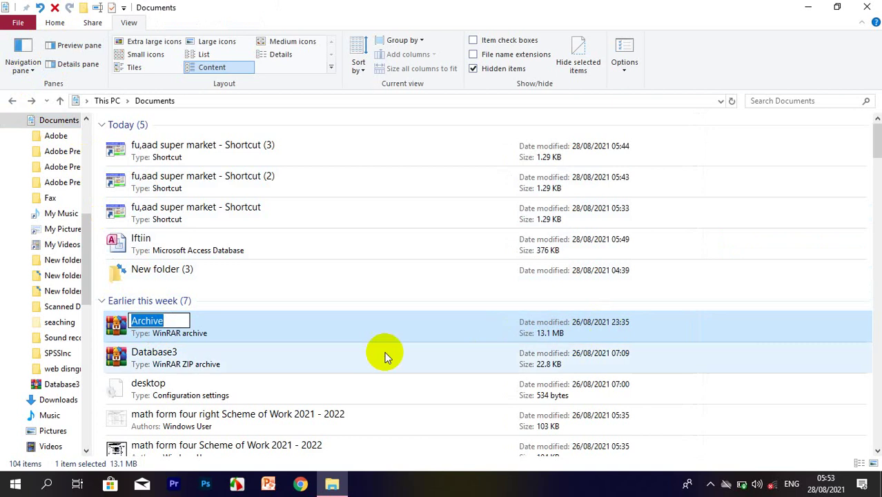
left_click(325, 322)
scroll(211, 366, "down", 5)
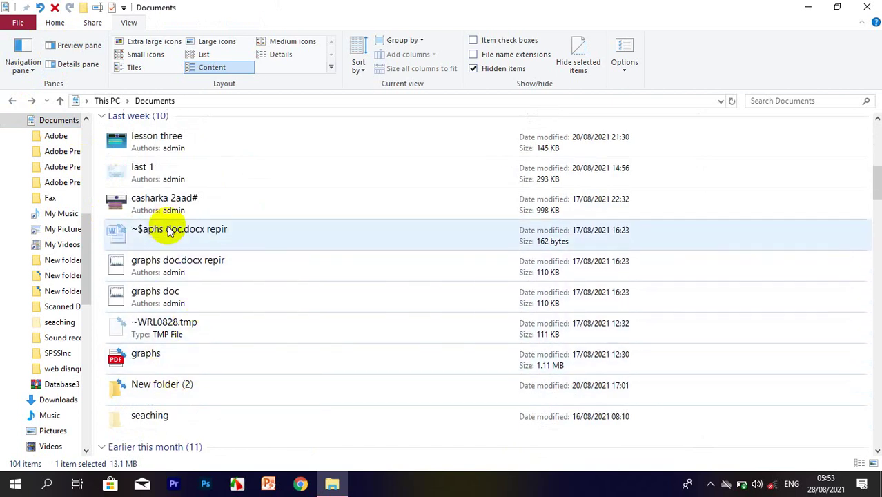
left_click(171, 198)
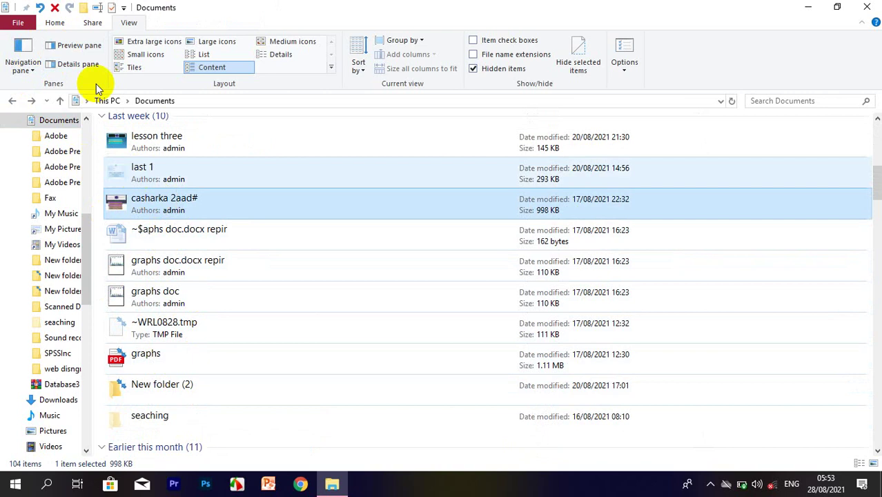
left_click(69, 45)
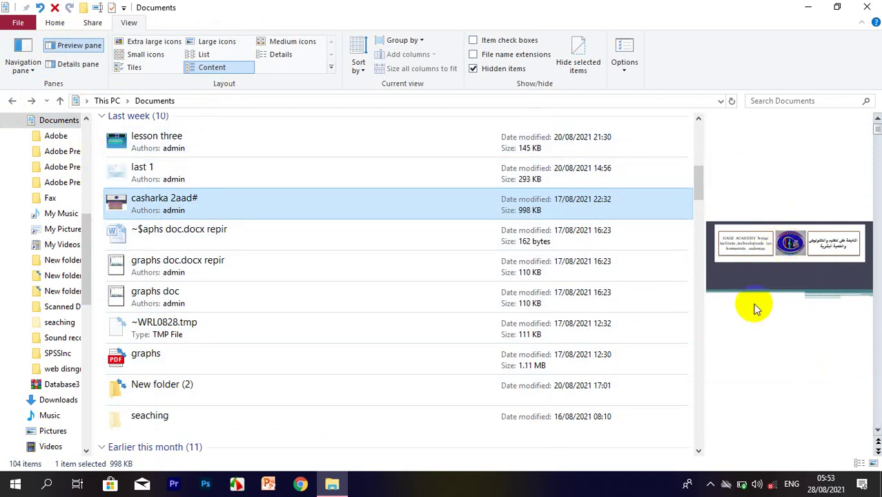
Switch to the details pane and view the details of casharka 2aad#, graphs doc and lesson three.
left_click(78, 64)
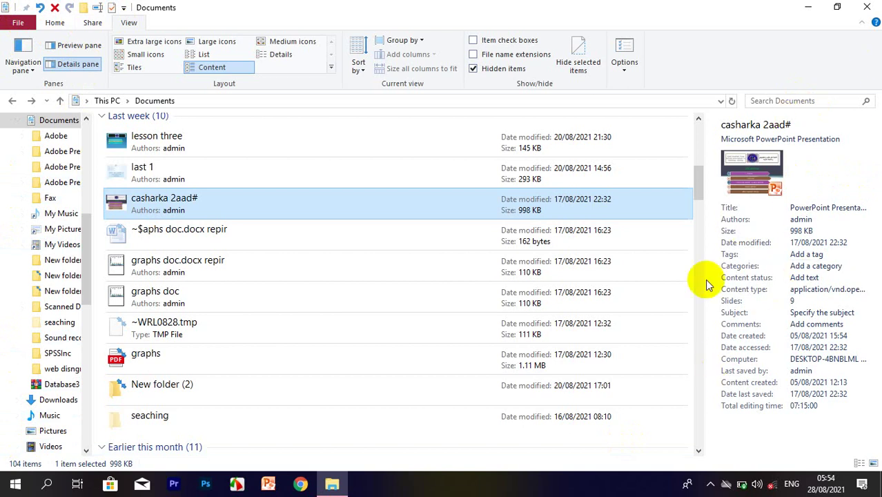
left_click(145, 295)
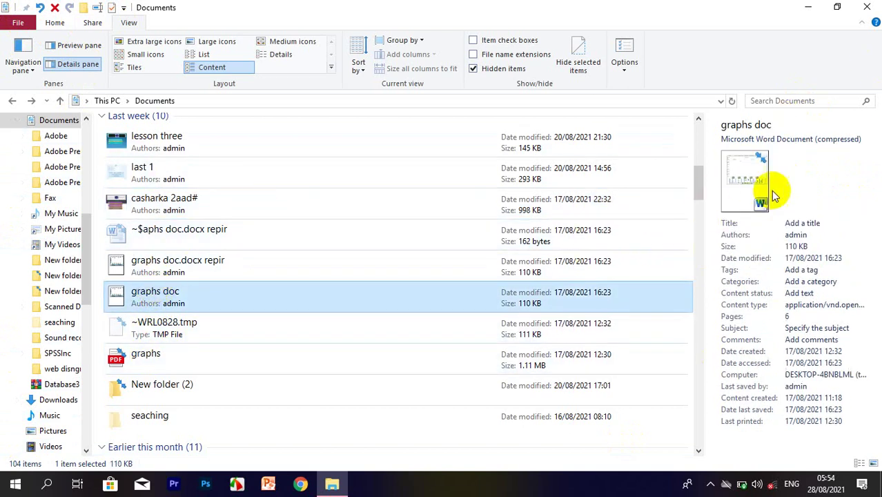
scroll(179, 214, "up", 4)
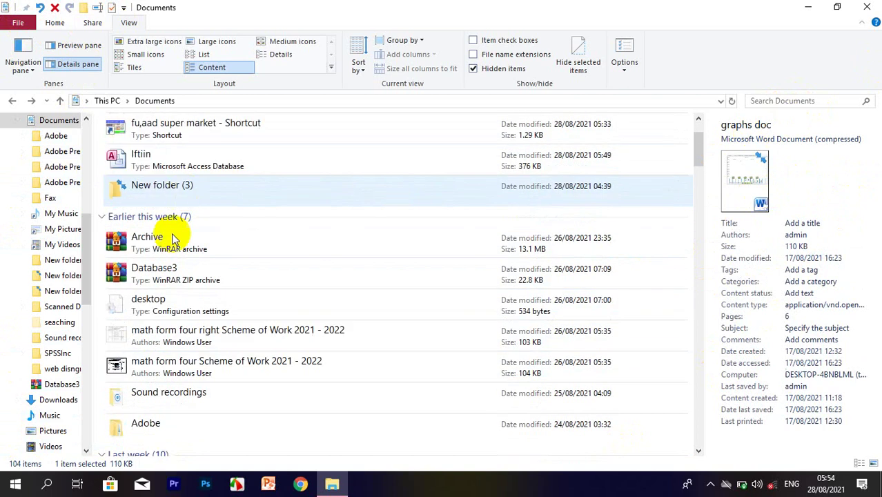
scroll(147, 309, "down", 3)
left_click(173, 226)
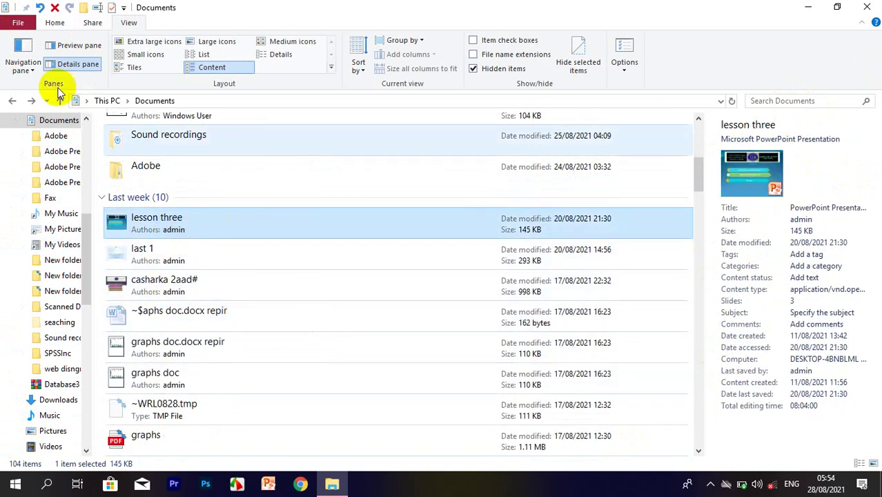
Switch back to the preview pane and advance through the slides of the lesson three presentation.
left_click(64, 48)
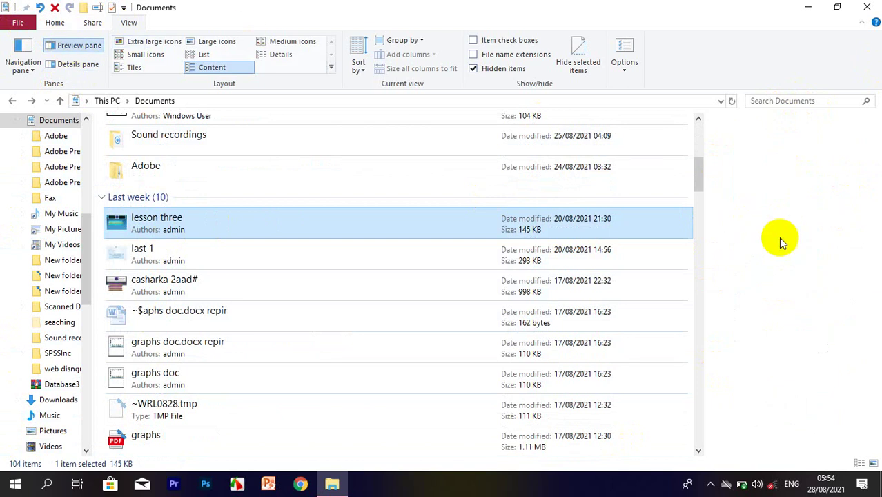
left_click(773, 316)
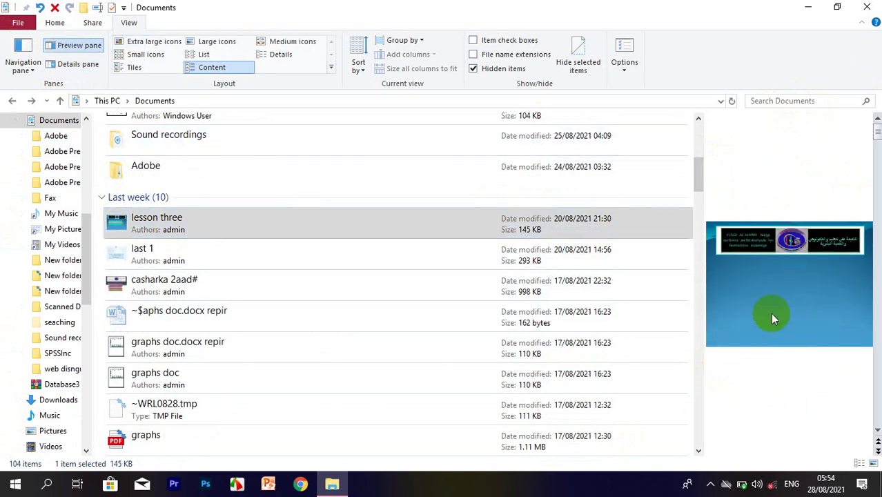
left_click(782, 318)
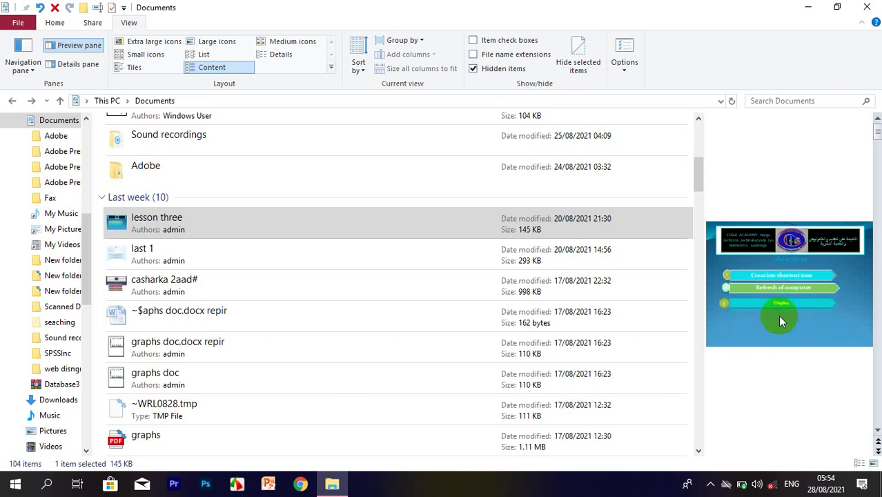
left_click(779, 317)
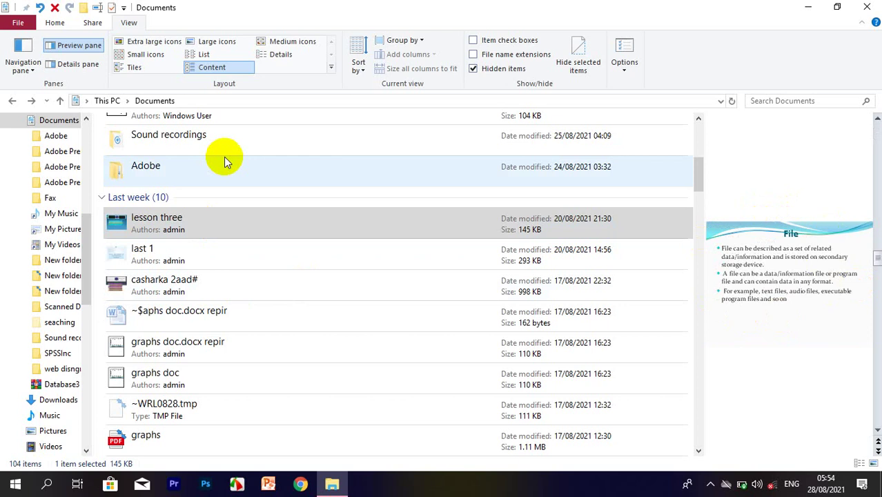
Set the Documents layout to Extra large icons and open the Desktop folder.
left_click(143, 43)
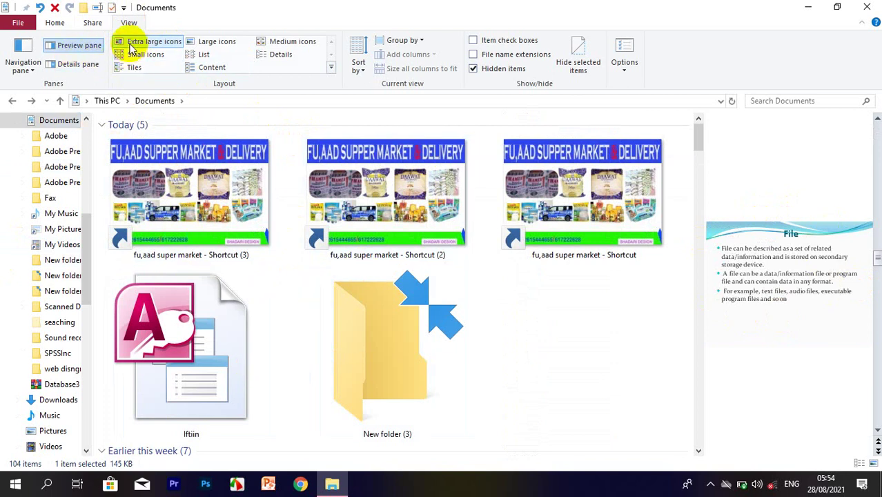
scroll(59, 149, "up", 1)
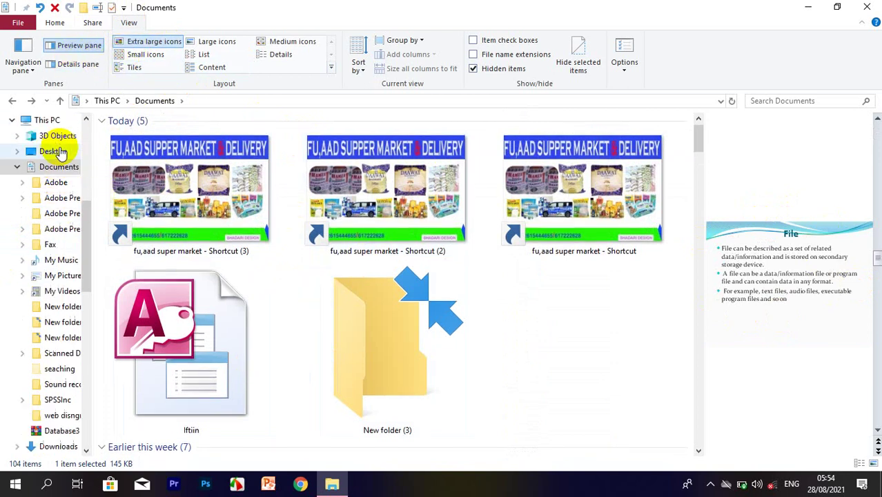
scroll(59, 154, "up", 1)
left_click(58, 168)
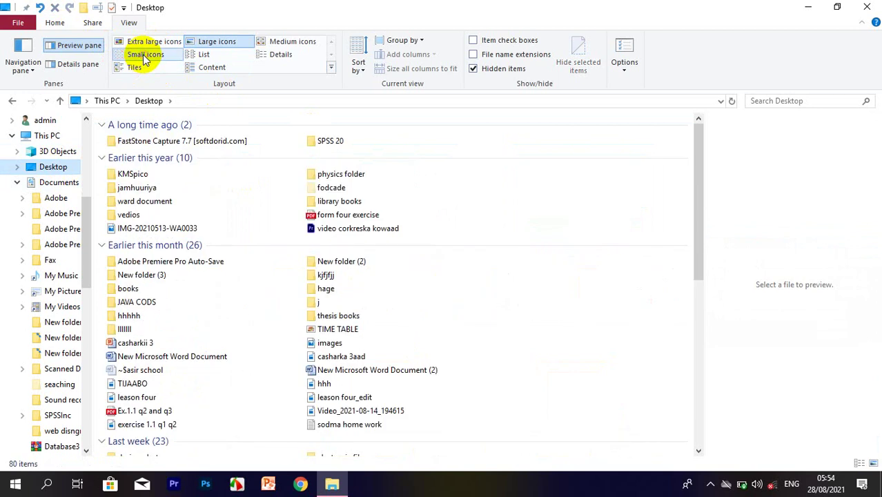
Try the Tiles, List and Content layouts for the Desktop folder and finish with List.
left_click(144, 65)
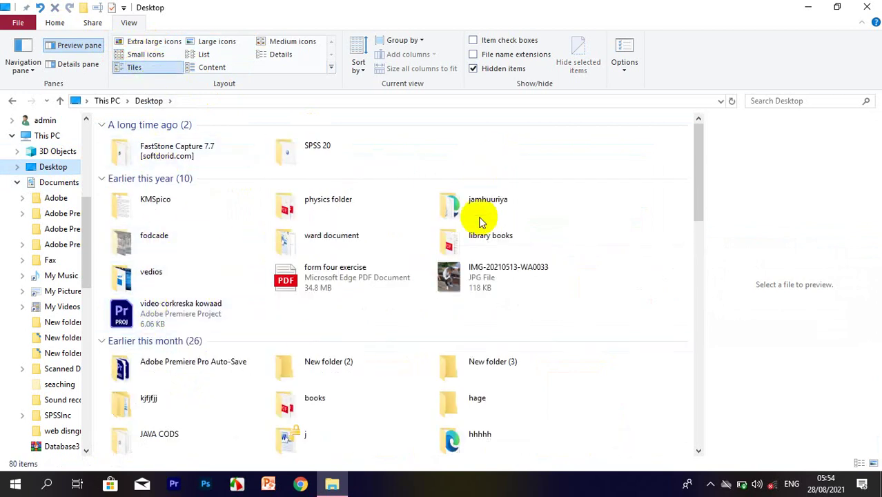
left_click(211, 59)
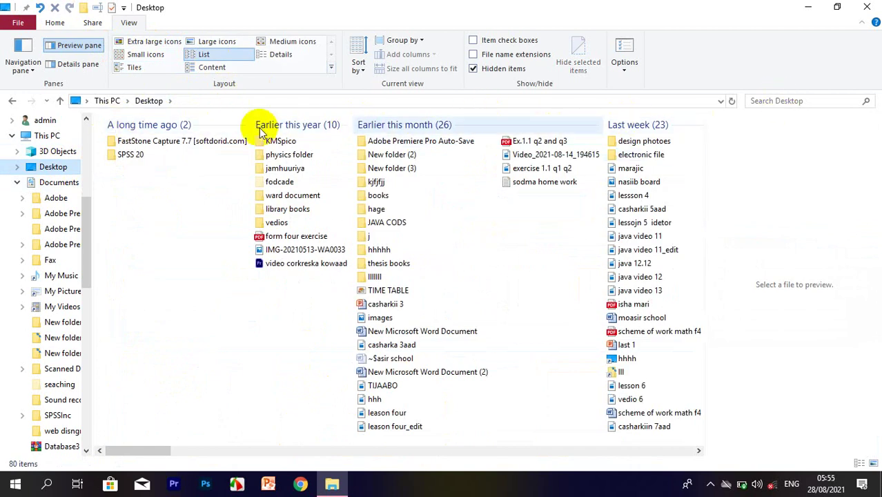
left_click(217, 69)
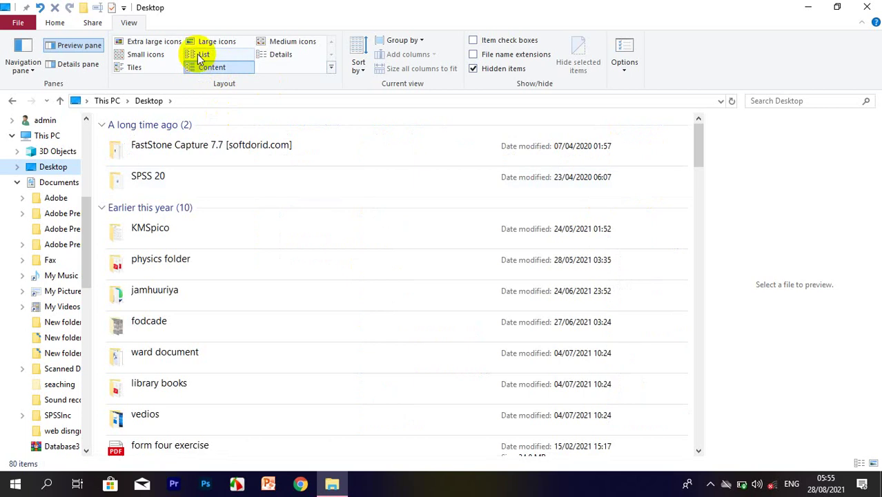
left_click(204, 54)
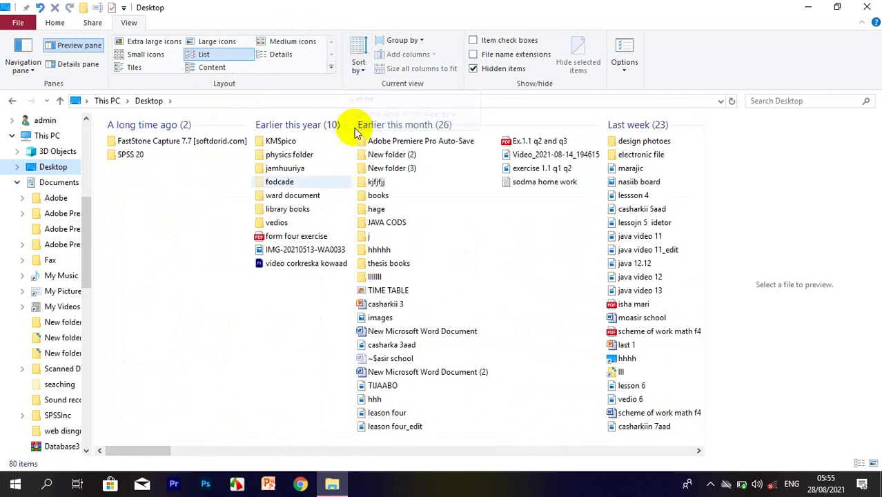
Sort the Desktop items by date created, and finally by name.
left_click(360, 65)
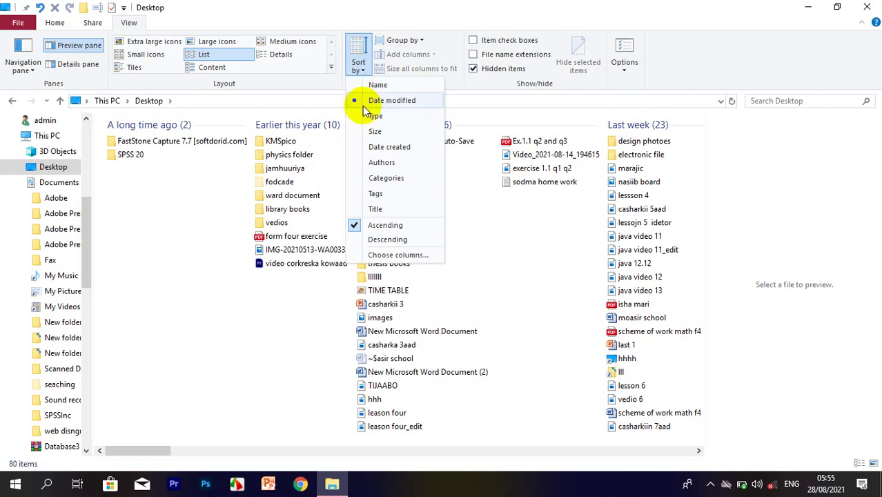
left_click(367, 148)
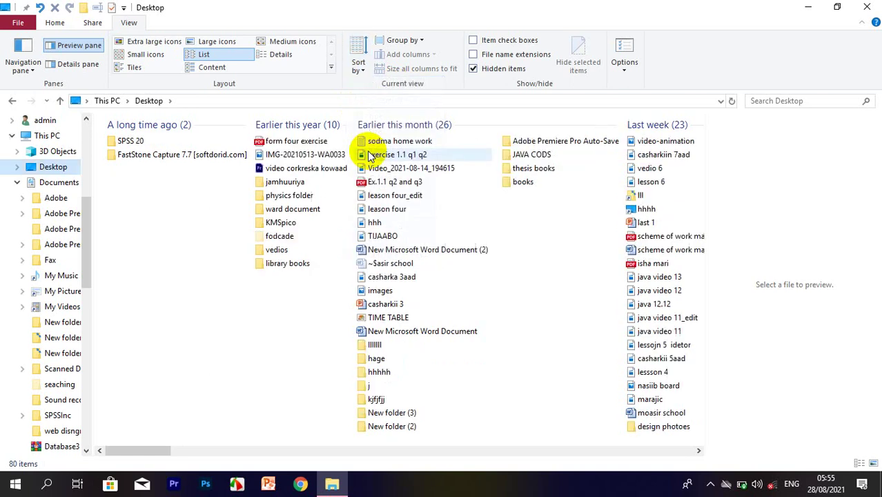
left_click(362, 69)
left_click(372, 88)
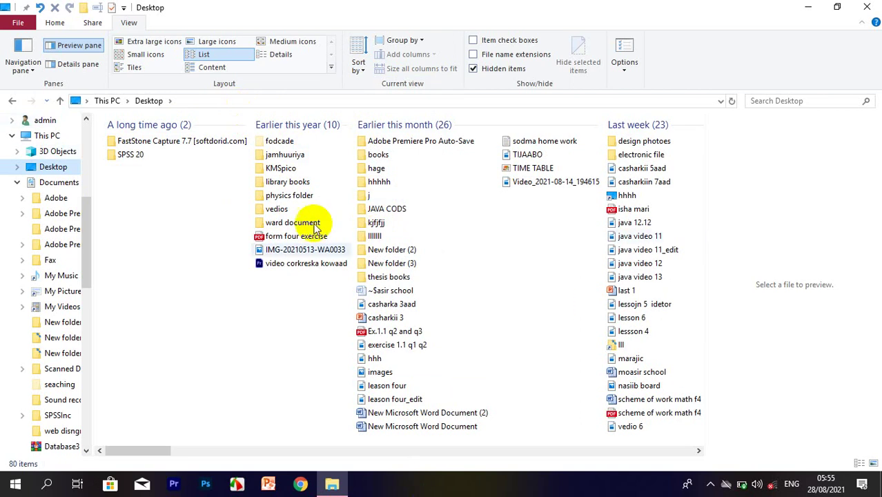
Group the Desktop items by date created and look over the resulting groups.
left_click(419, 41)
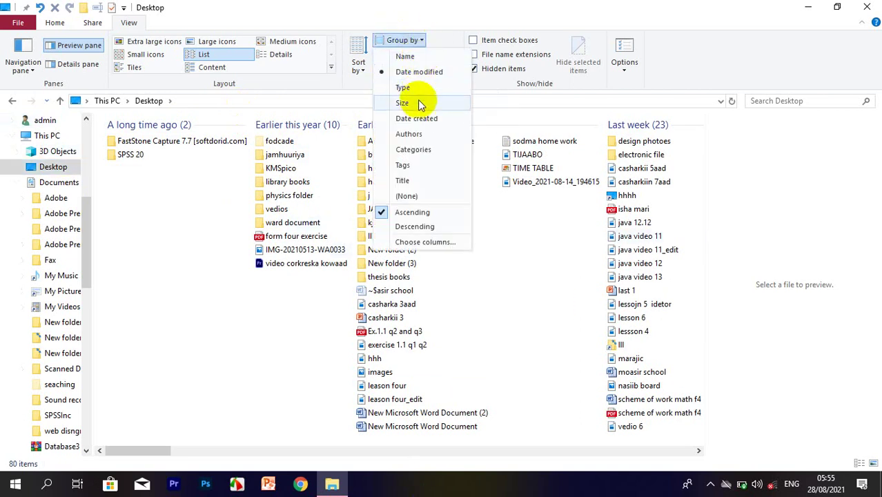
left_click(420, 119)
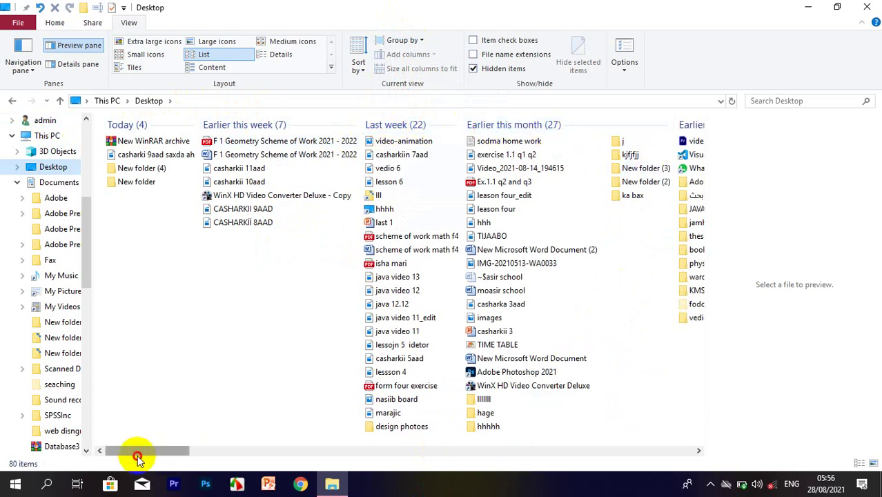
left_click_drag(134, 457, 131, 476)
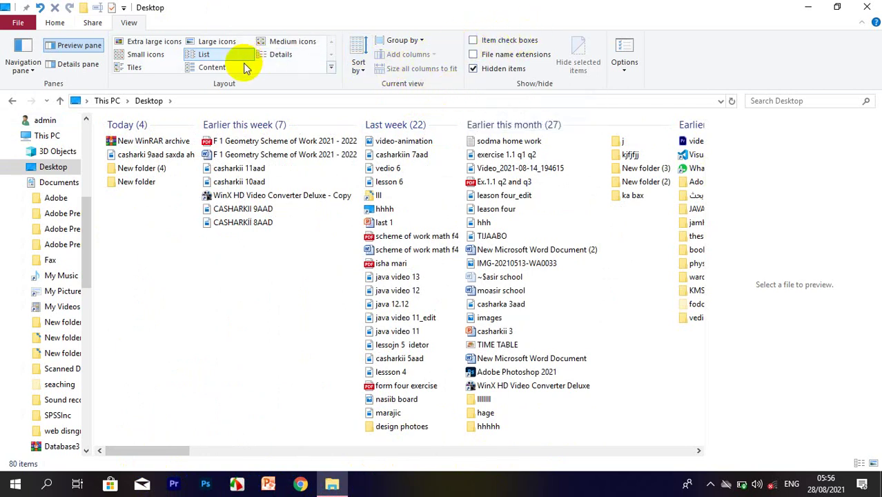
Switch the Desktop folder to the Content layout and turn on item check boxes.
left_click(200, 67)
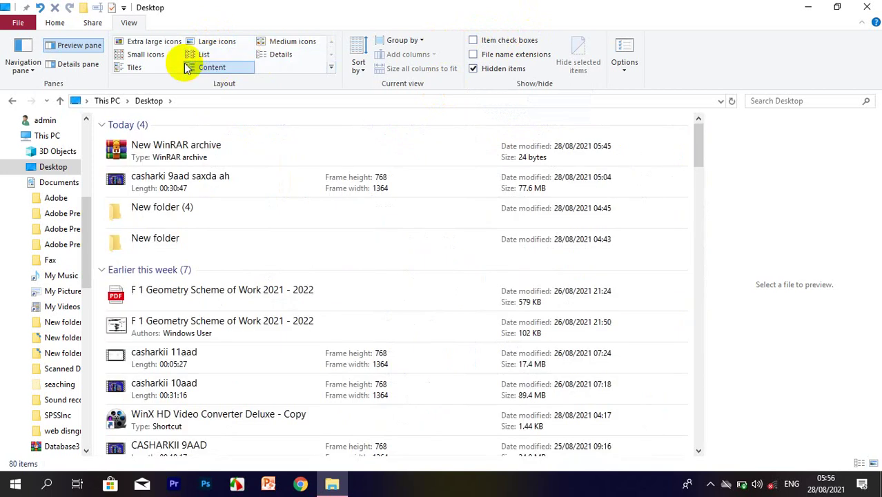
left_click(471, 43)
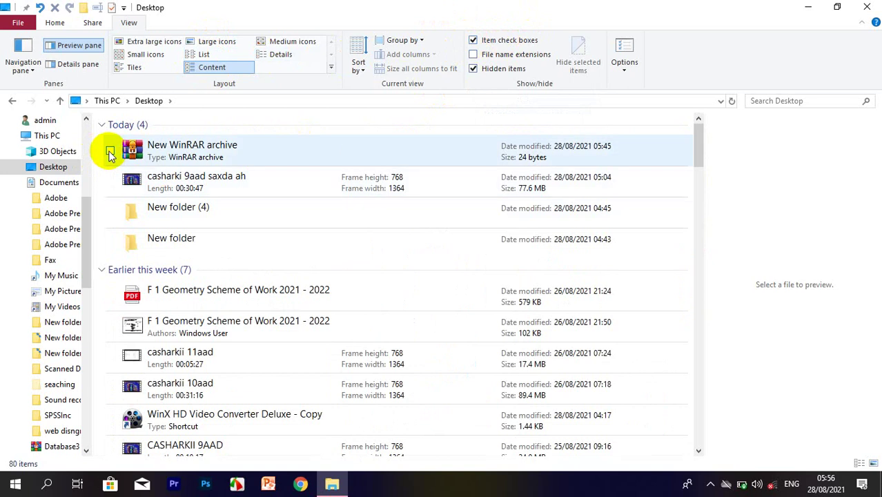
Tick New WinRAR archive, New folder (4), the F 1 Geometry Scheme of Work PDF and casharkii 11aad.
left_click(109, 151)
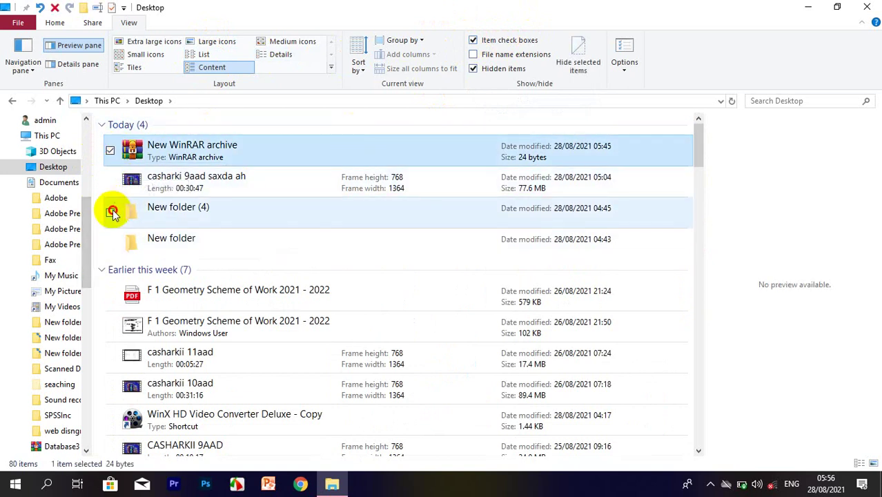
left_click(110, 212)
left_click(110, 295)
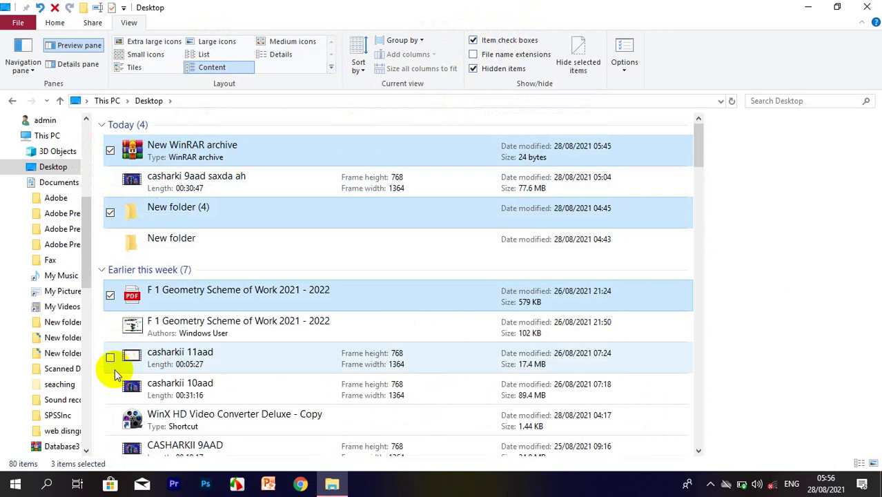
left_click(111, 359)
scroll(114, 373, "down", 10)
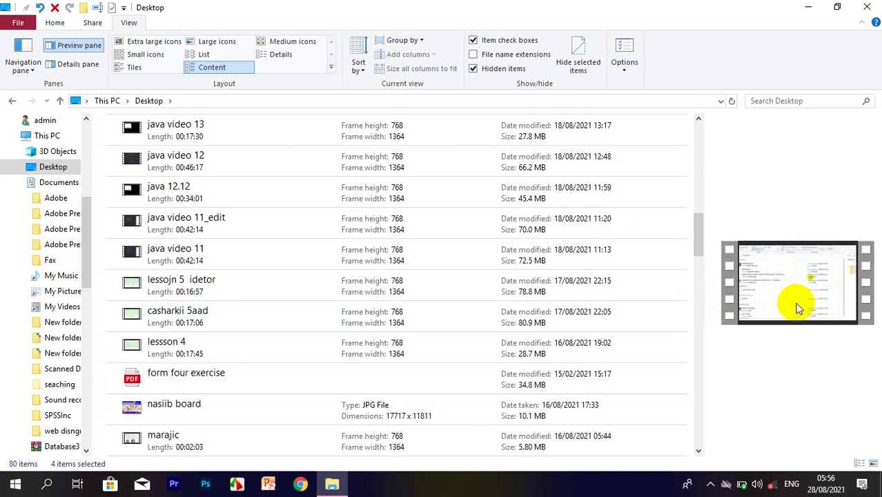
scroll(127, 262, "up", 10)
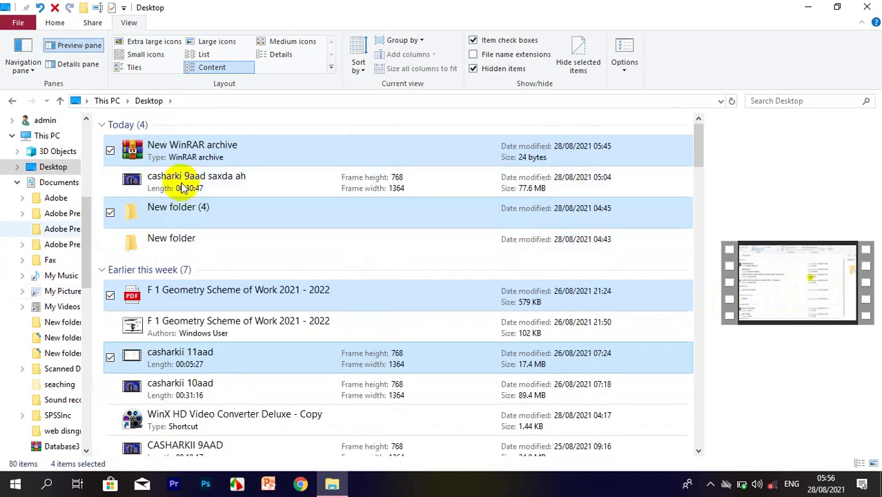
Toggle the display of hidden items off and on, show file name extensions, and finish with hidden items off.
left_click(472, 72)
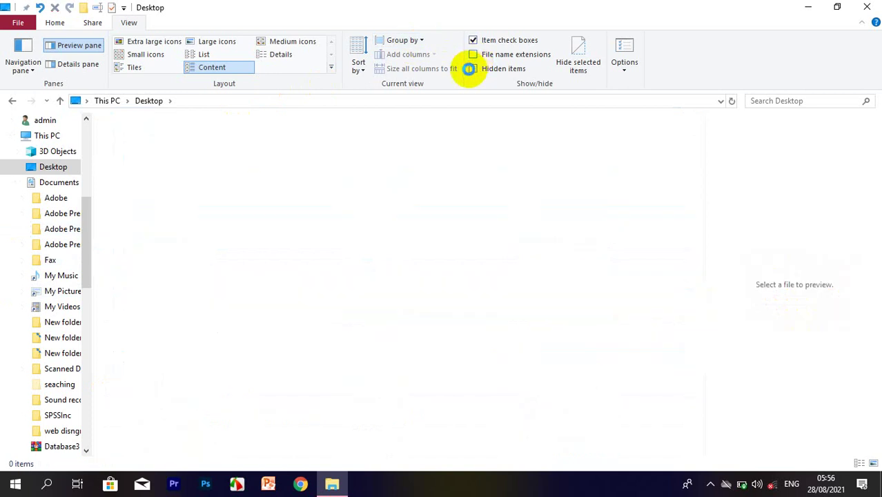
left_click(473, 69)
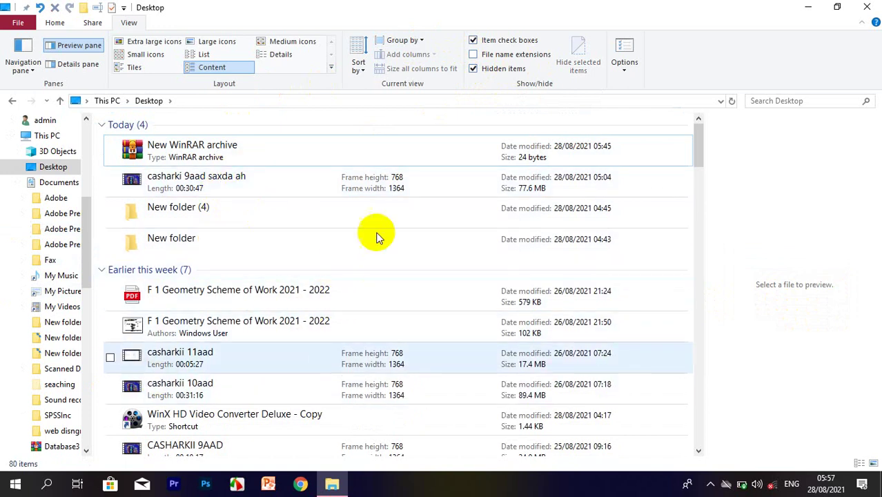
left_click(475, 57)
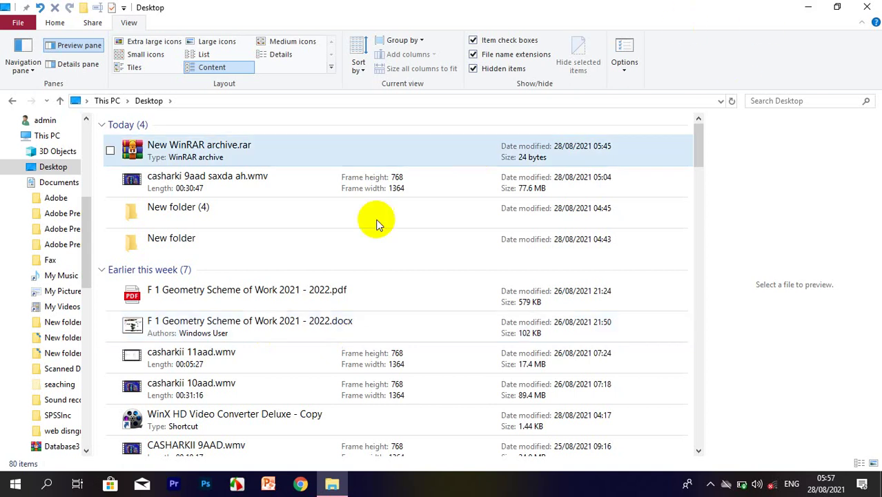
left_click(475, 69)
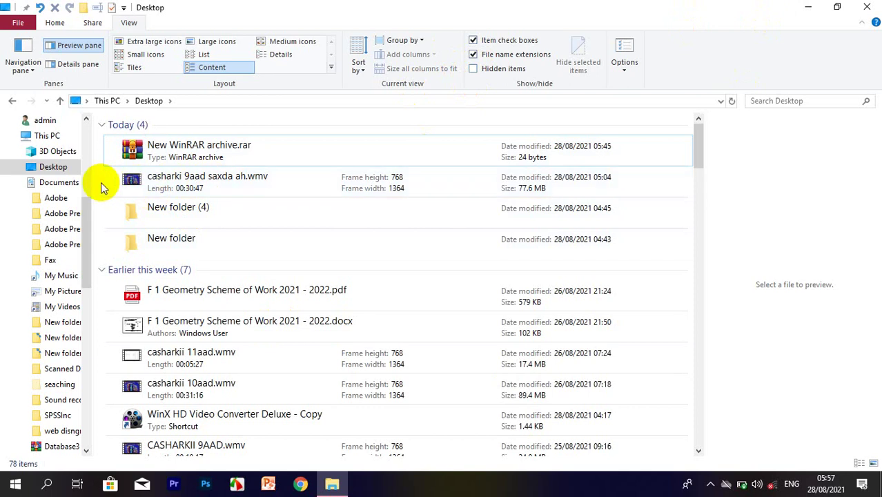
Try to hide the video casharki 9aad saxda ah.wmv.
left_click(109, 181)
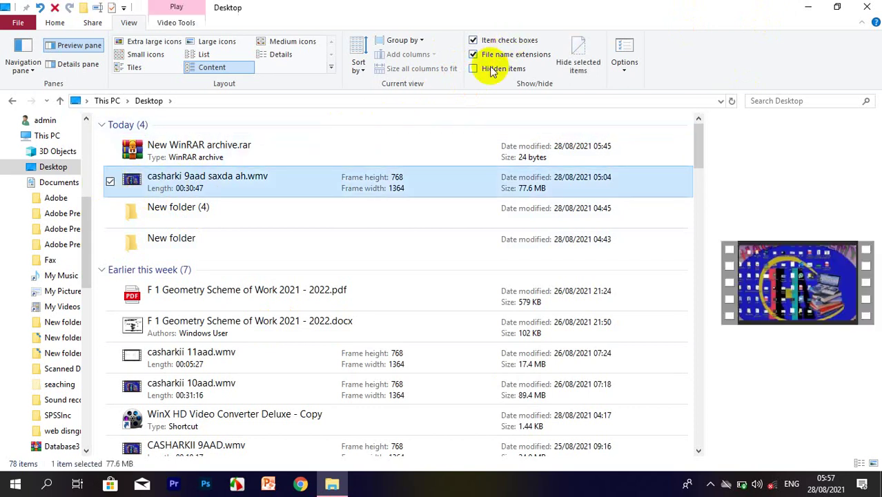
left_click(580, 52)
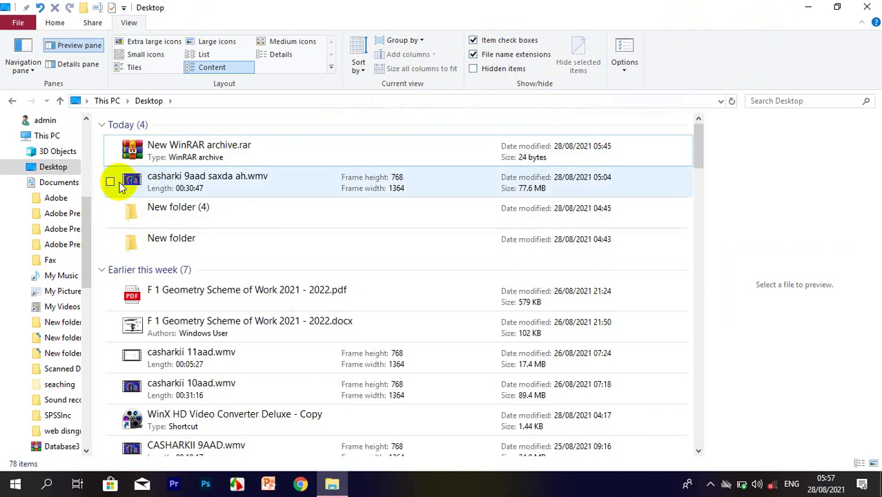
Turn on the display of hidden items and hide New folder (4), comparing it with the neighbouring items.
left_click(124, 206)
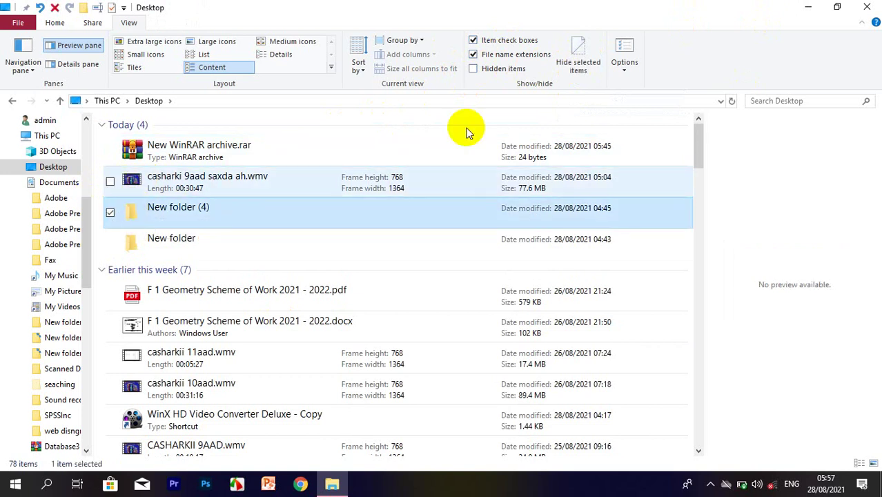
left_click(473, 68)
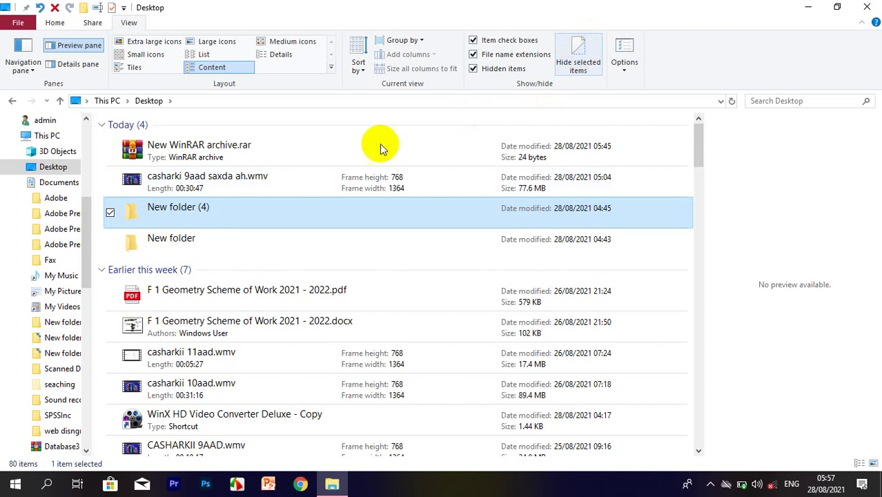
left_click(588, 52)
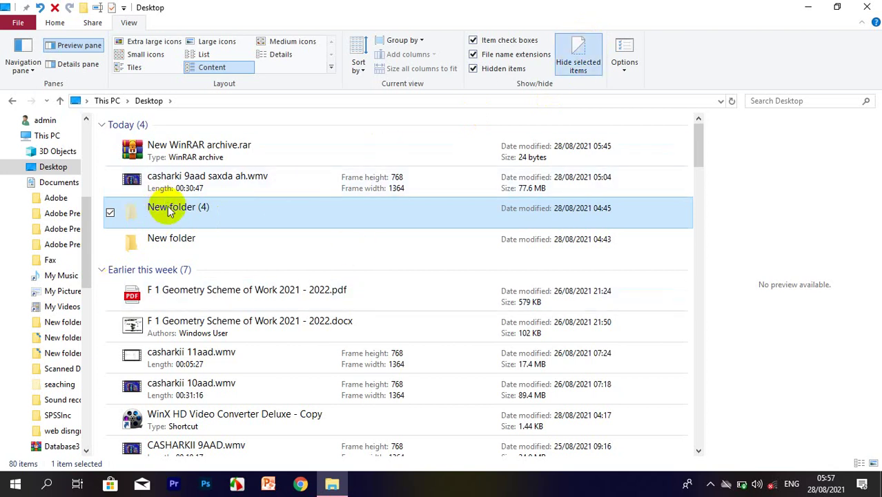
left_click(459, 282)
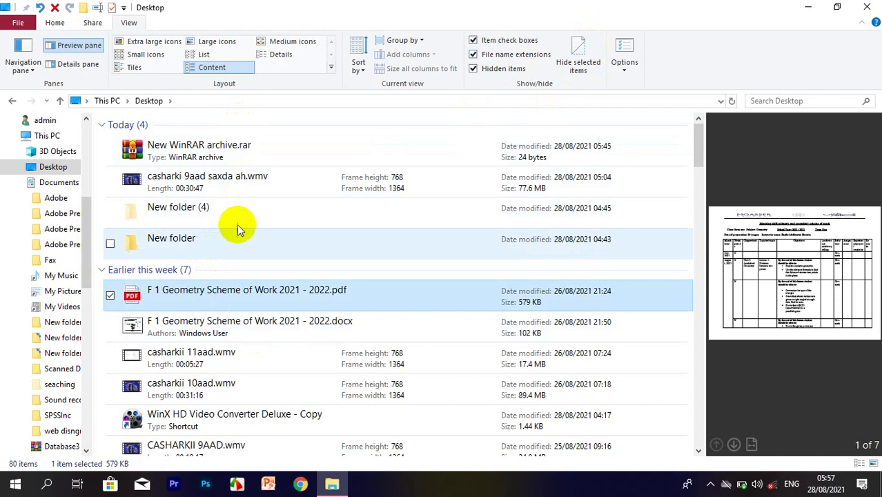
left_click(243, 212)
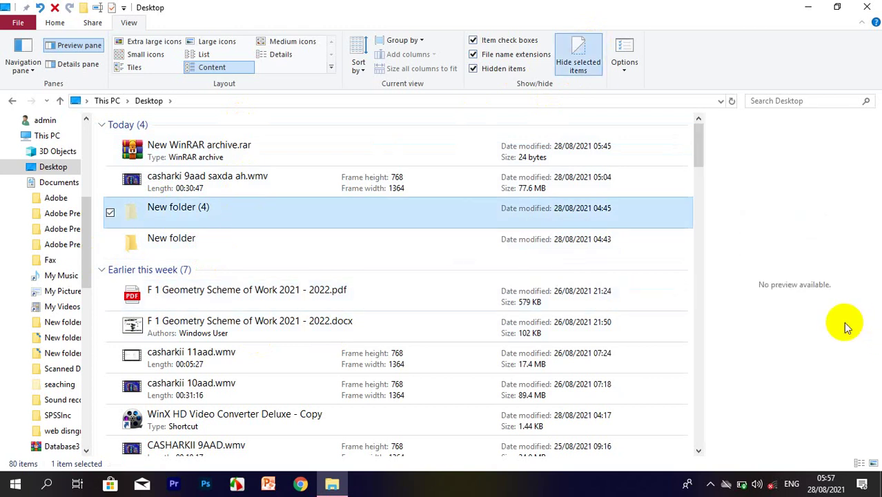
Compare New folder with the hidden New folder (4) and unhide New folder (4).
left_click(149, 241)
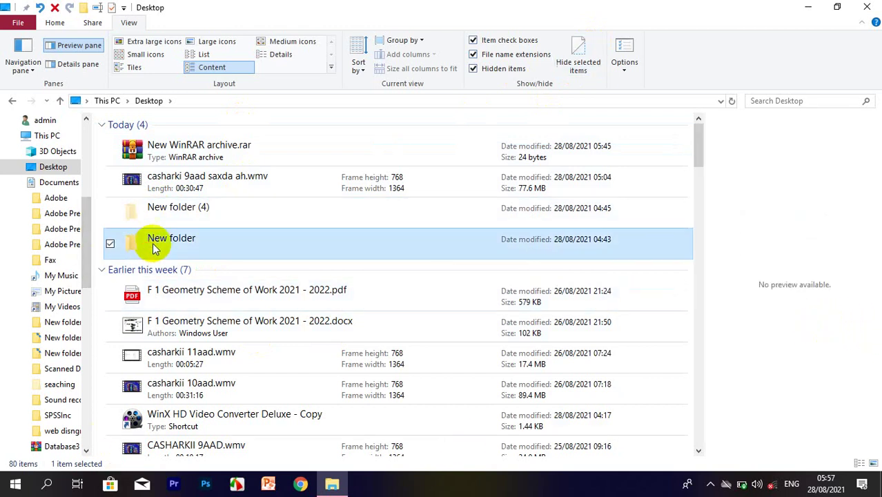
left_click(175, 215)
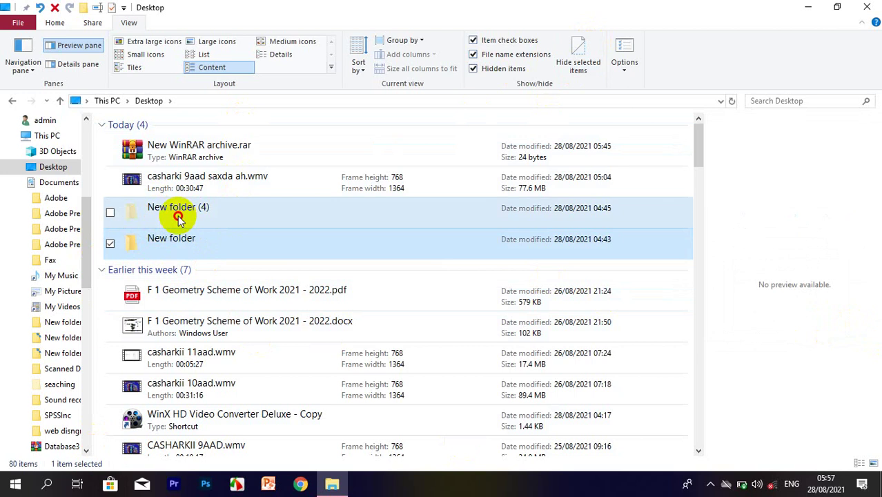
left_click(570, 73)
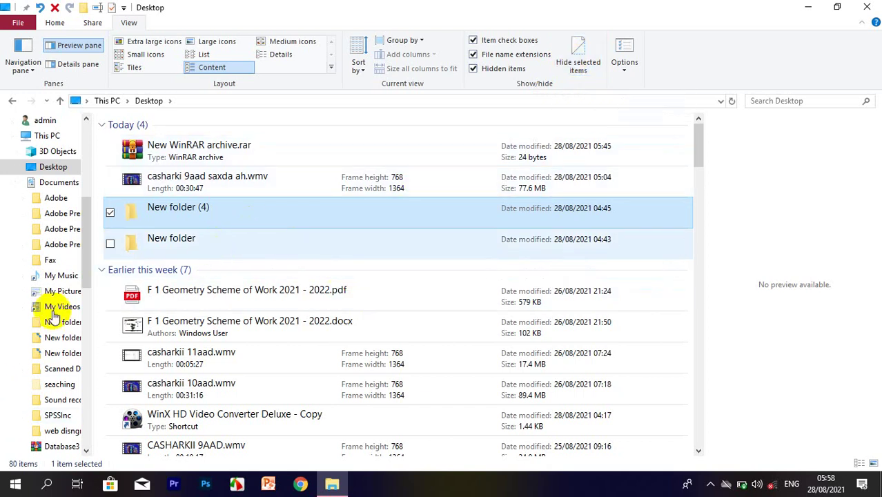
Open the folder and search options, review the general settings and close them without changes.
left_click(629, 70)
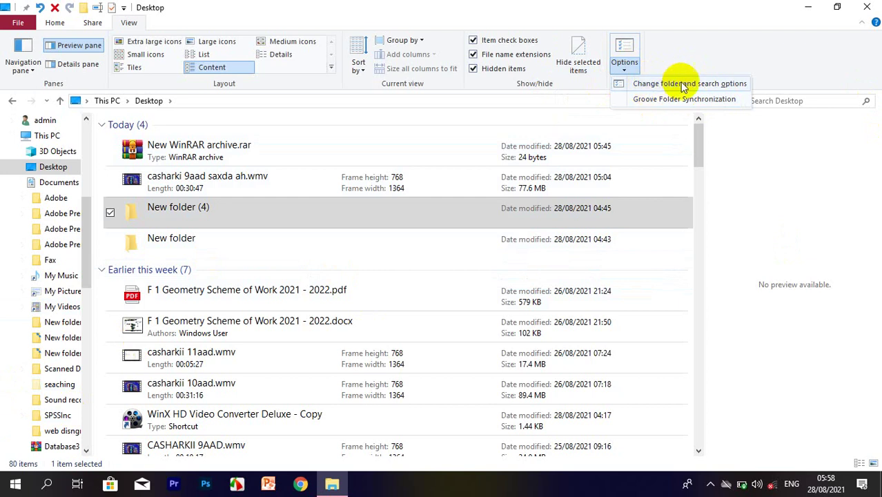
left_click(717, 86)
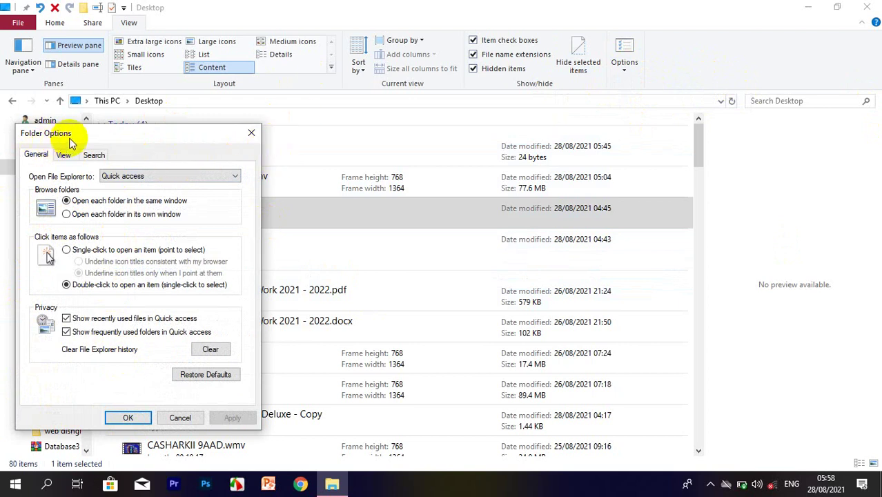
left_click(247, 126)
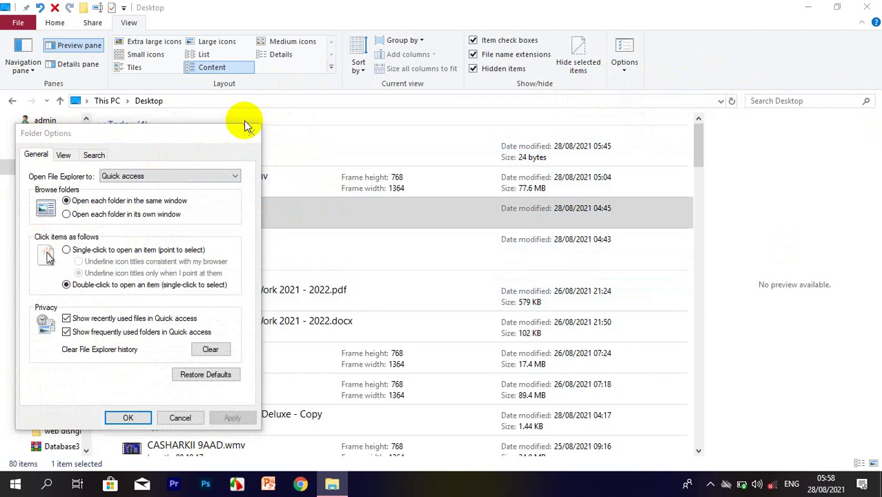
left_click(249, 131)
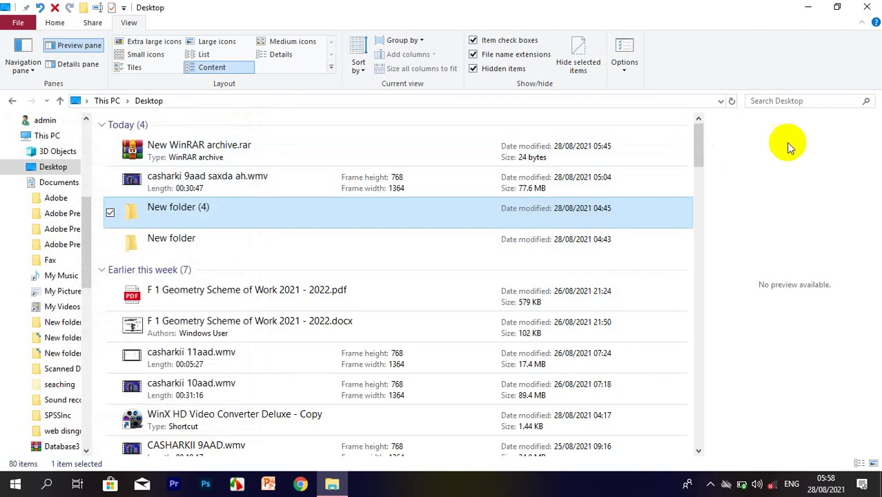
Search the Desktop folder for "f 1".
left_click(811, 102)
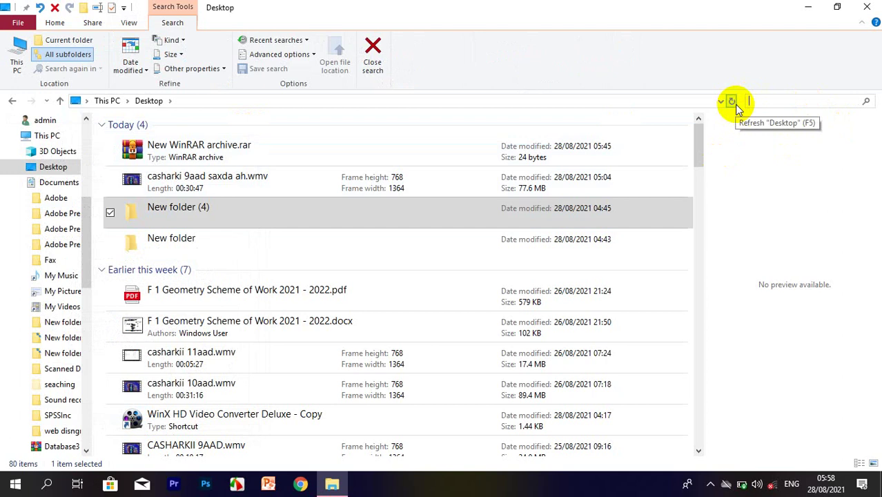
type("f 1")
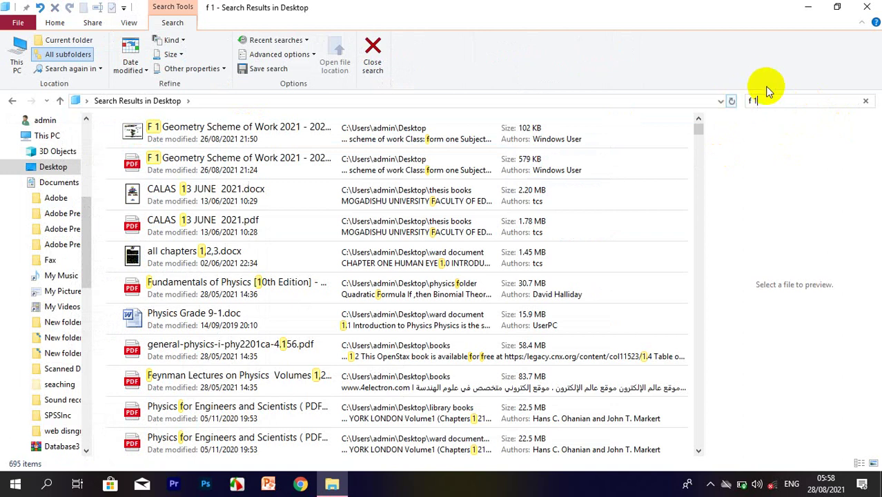
Look through the size and kind filters for the search and limit it to the current folder.
left_click(173, 55)
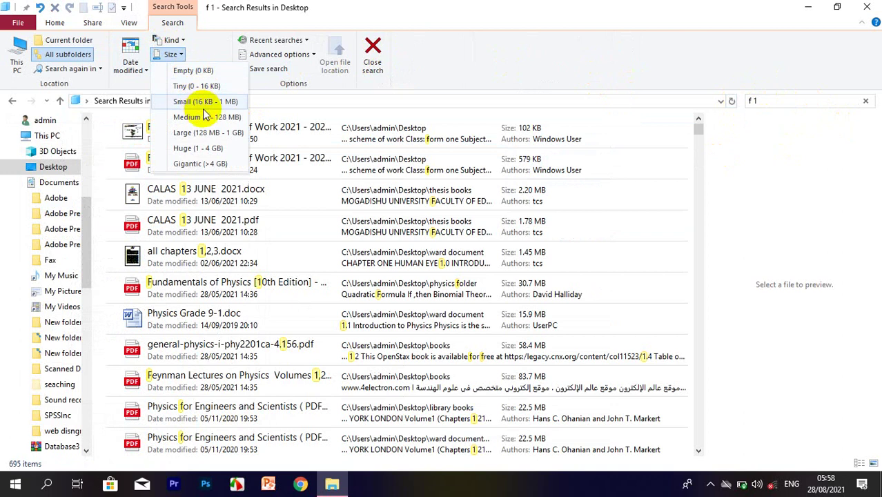
left_click(171, 39)
left_click(174, 39)
left_click(173, 39)
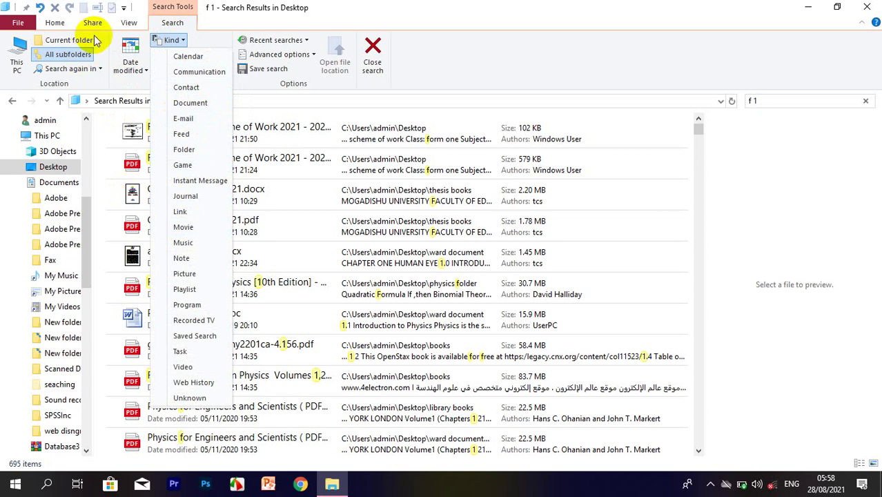
left_click(72, 40)
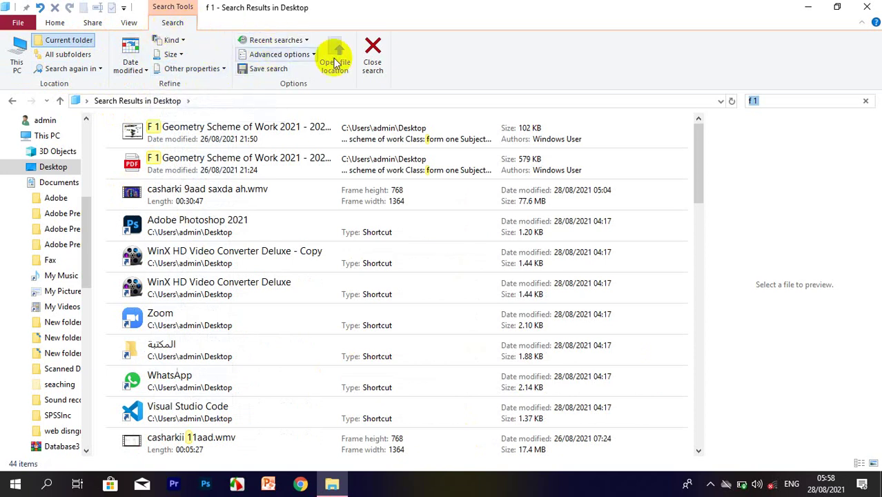
View the dialog for saving the search, cancel it and close the search.
left_click(266, 69)
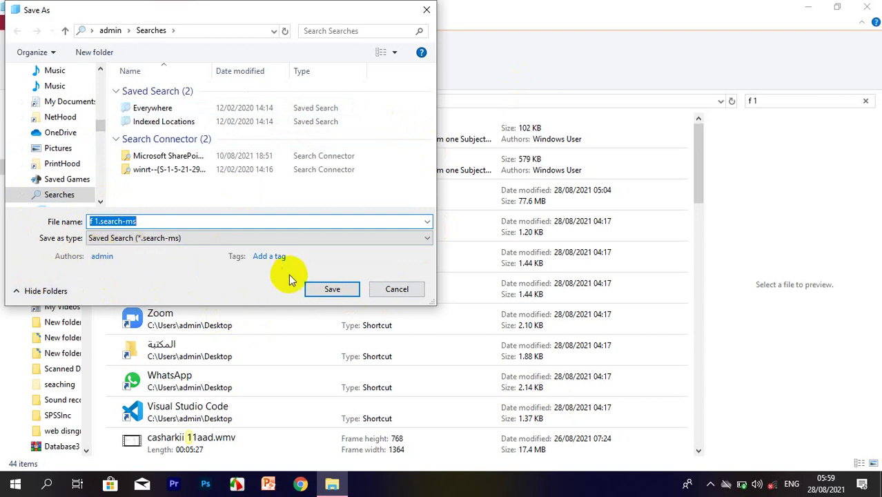
left_click(399, 289)
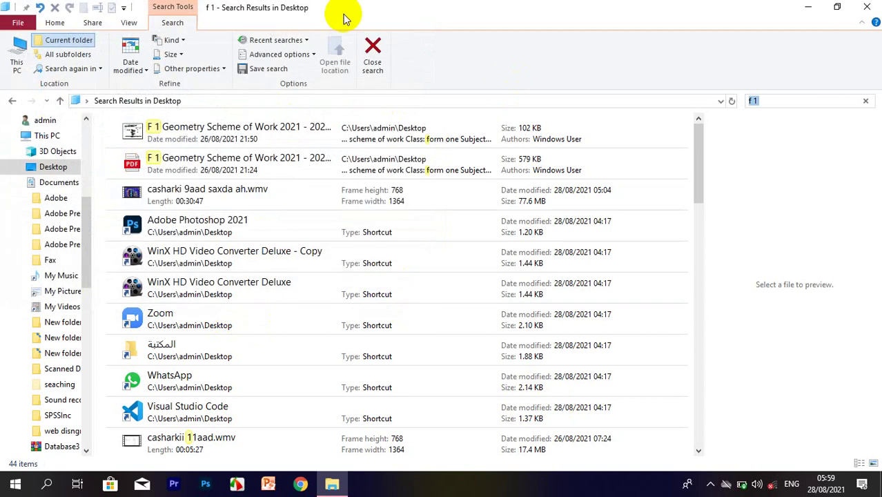
left_click(371, 54)
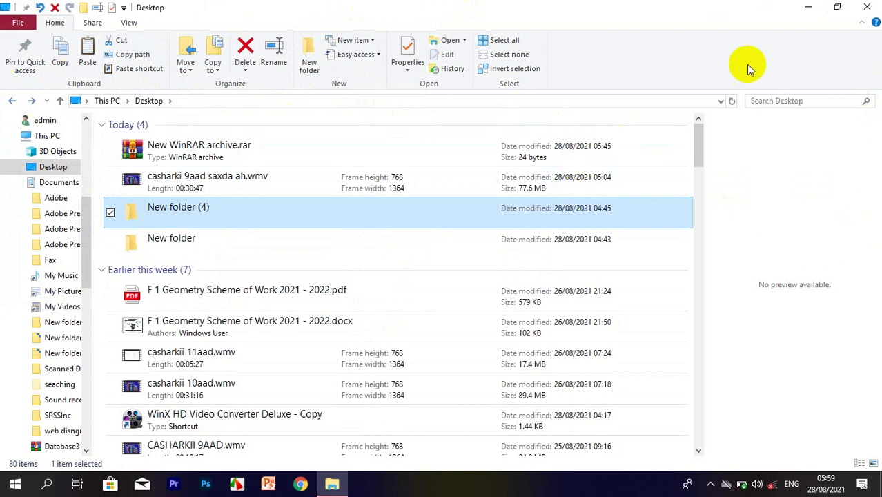
View the history of recent addresses, close it and switch the Desktop folder to the Details layout.
left_click(720, 100)
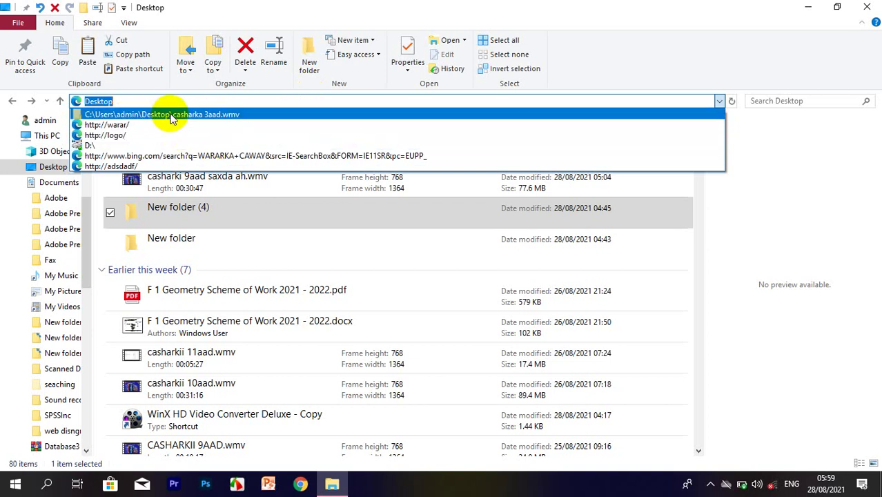
left_click(875, 200)
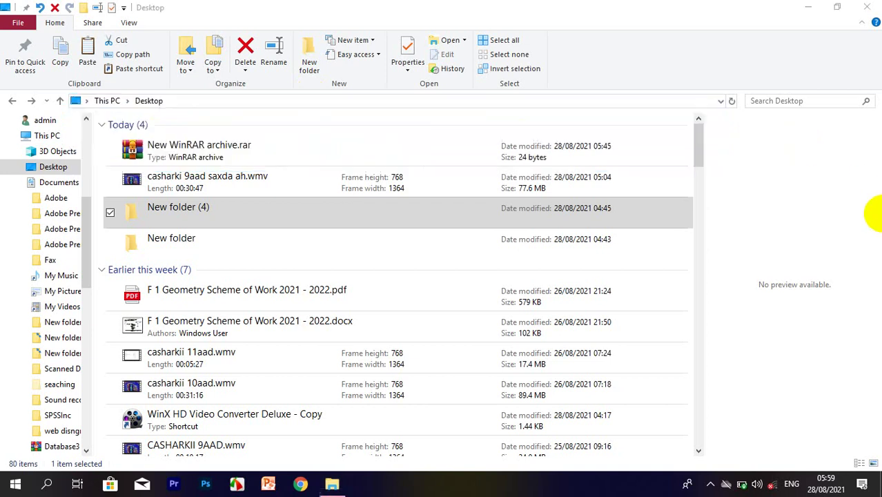
left_click(860, 463)
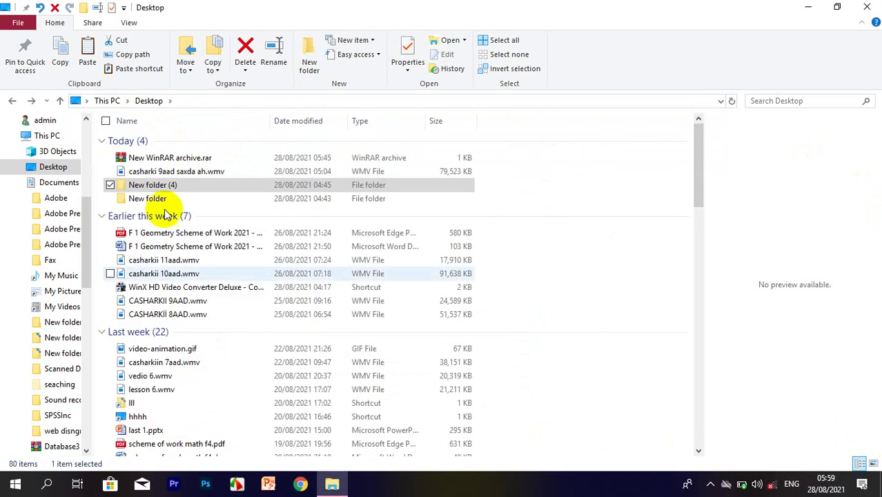
Show the Desktop folder as large thumbnails, return it to the Details layout and refresh the folder.
left_click(873, 463)
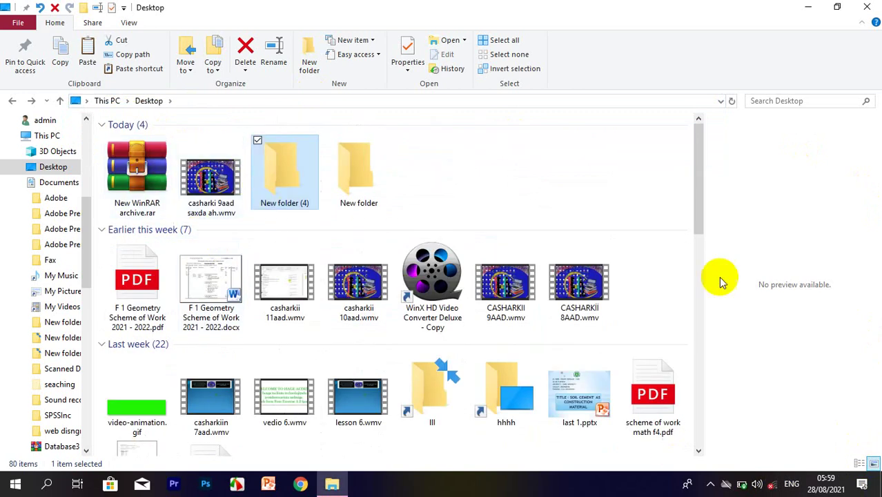
left_click(858, 464)
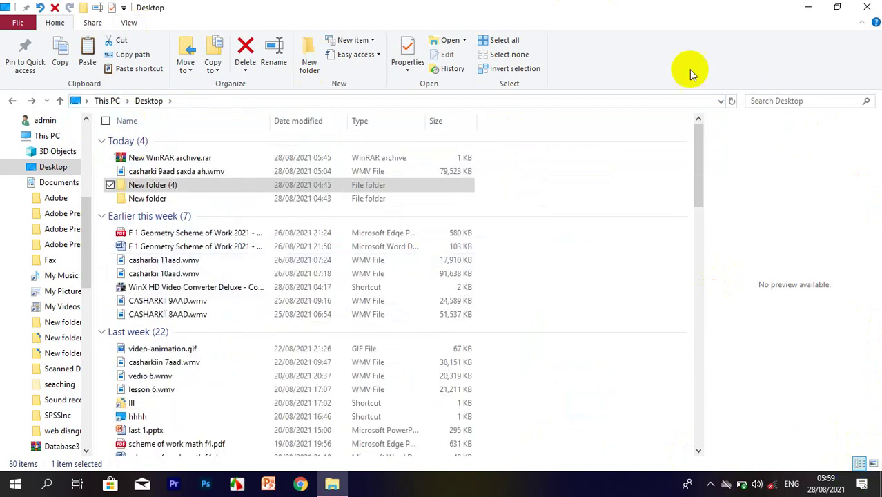
left_click(730, 102)
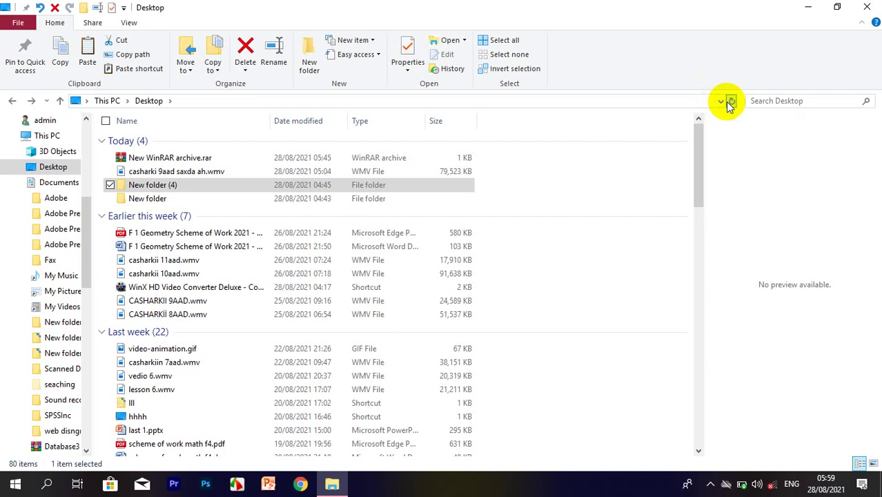
left_click(730, 102)
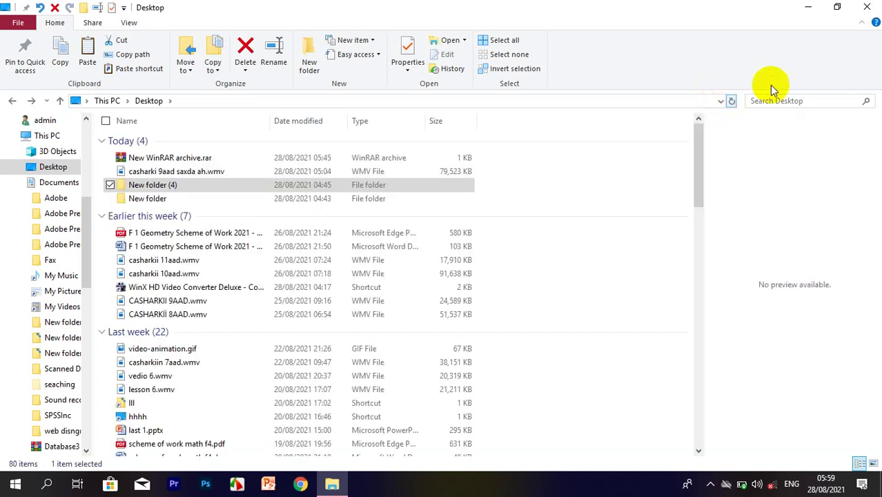
Collapse the ribbon and expand it again, twice in a row.
left_click(860, 24)
left_click(860, 25)
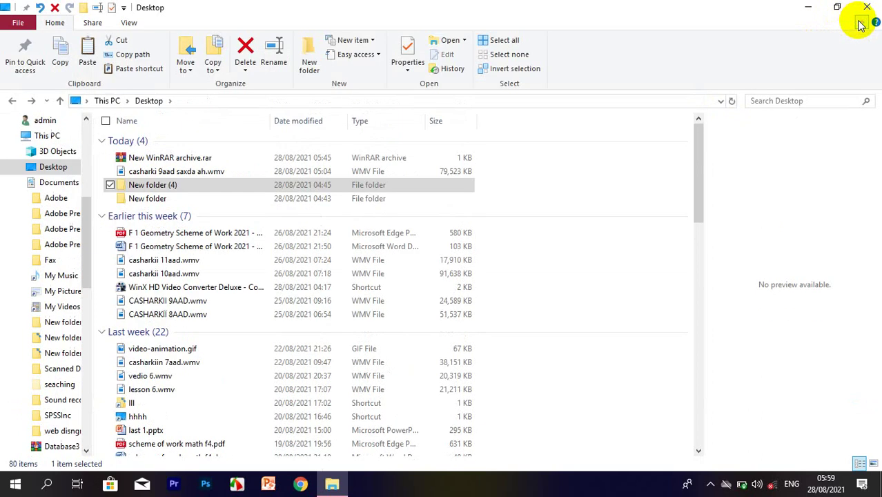
left_click(860, 25)
left_click(860, 24)
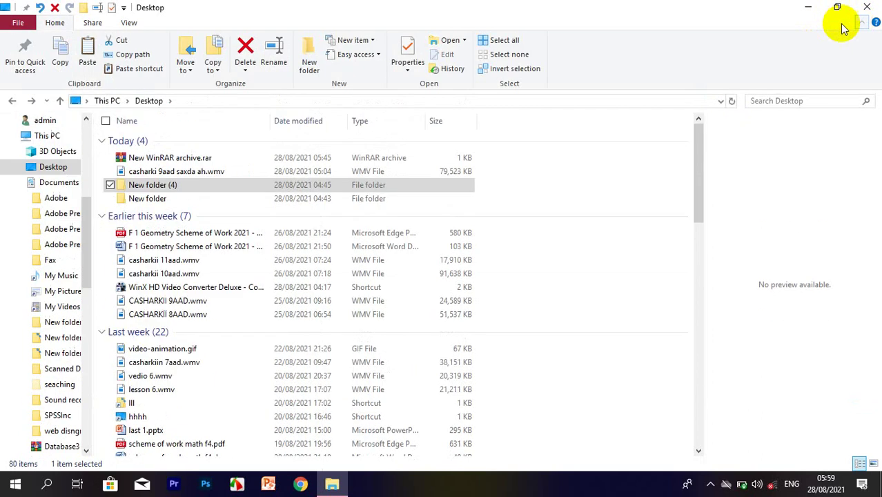